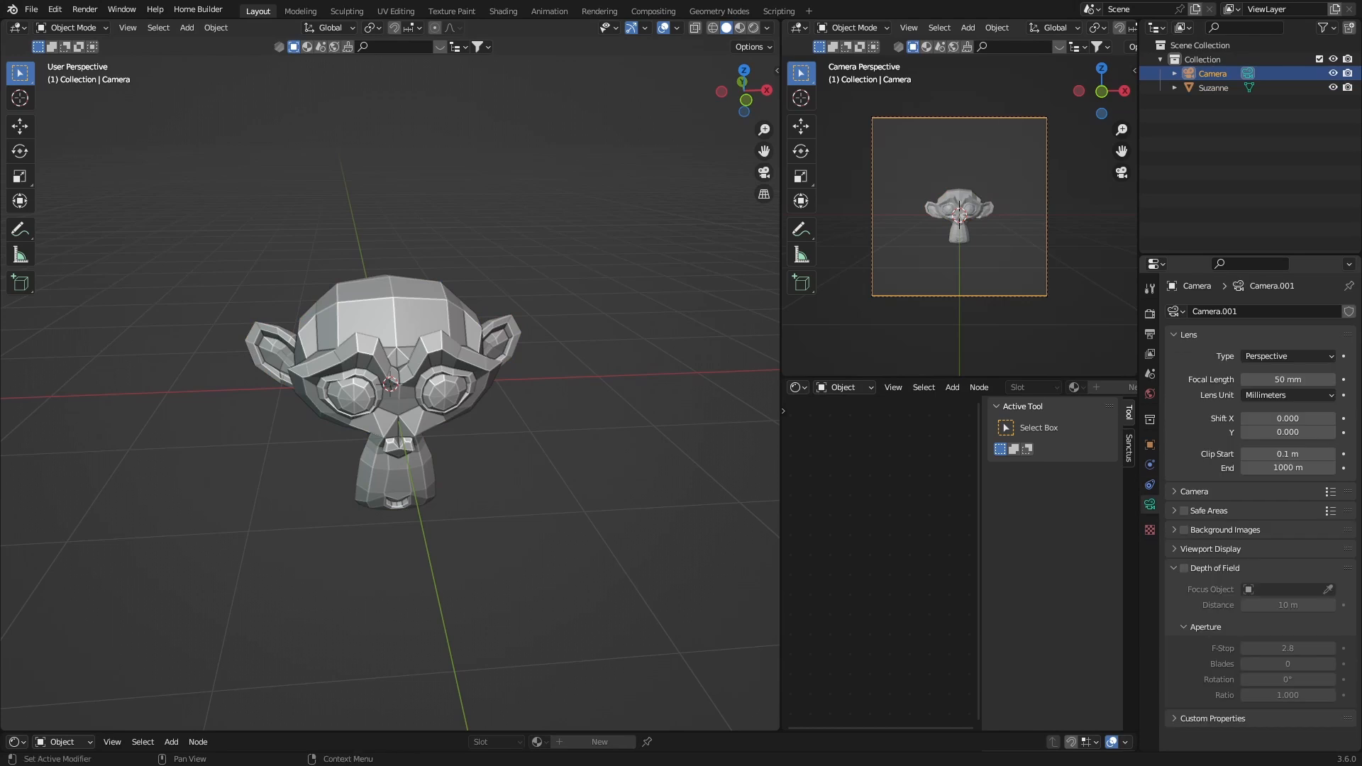
Add a second camera to the scene and undo the addition.
left_click(1287, 356)
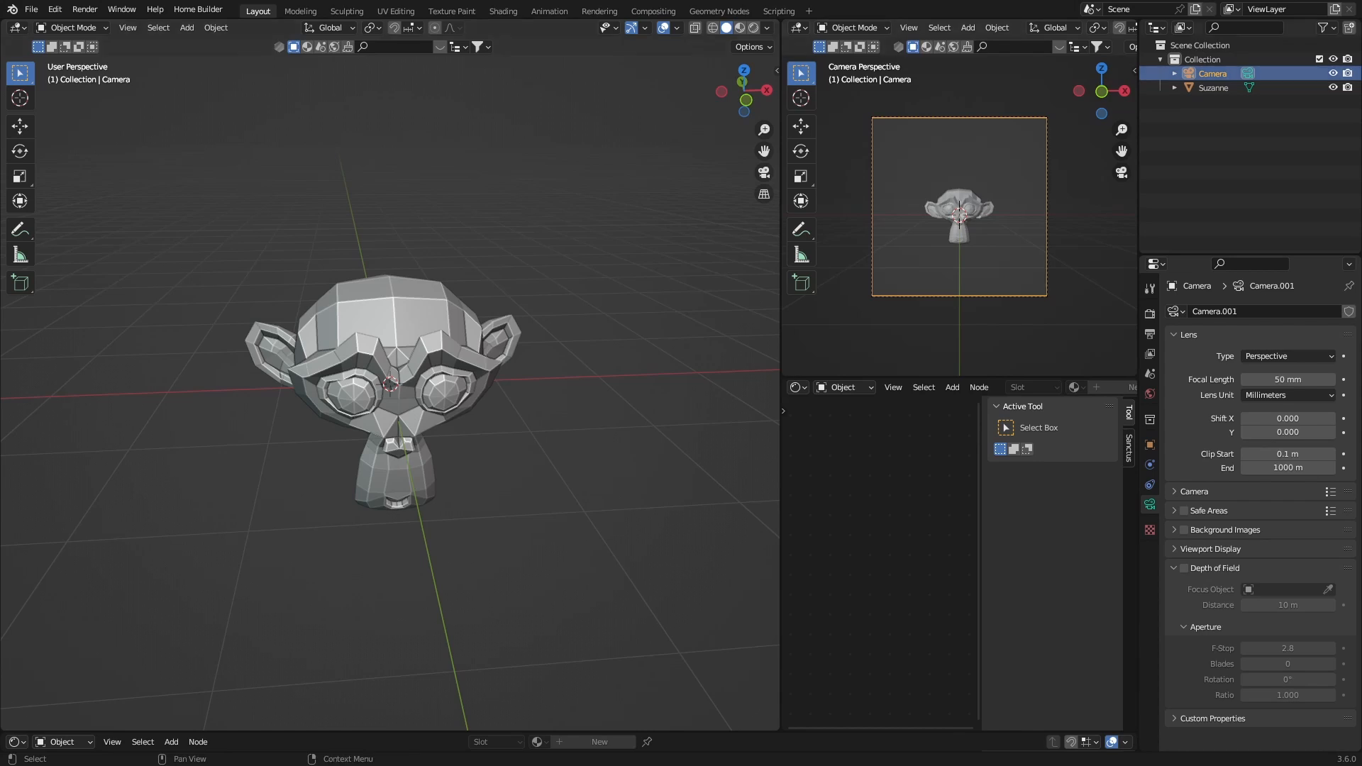
mouse_move(454, 397)
middle_mouse_down()
mouse_move(313, 394)
mouse_move(440, 394)
middle_mouse_up()
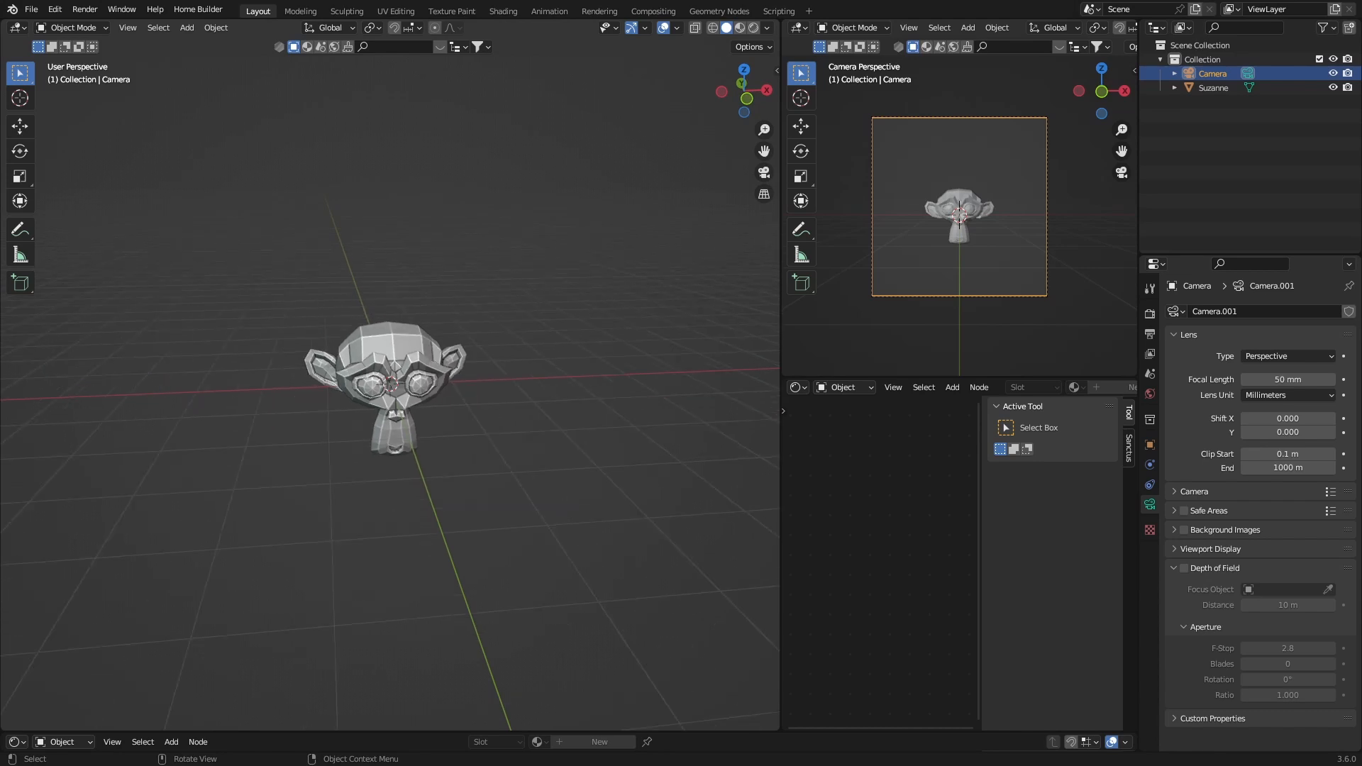
key("shift+a")
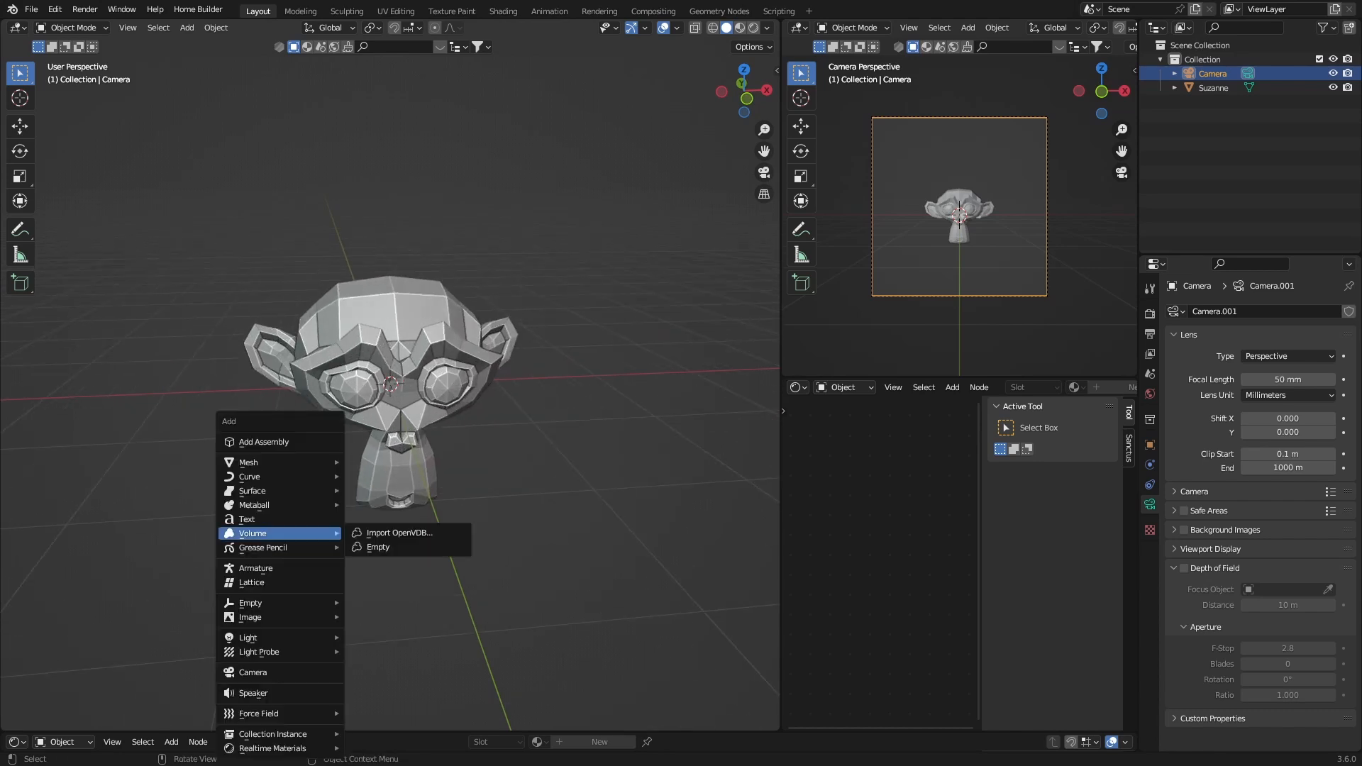
left_click(279, 673)
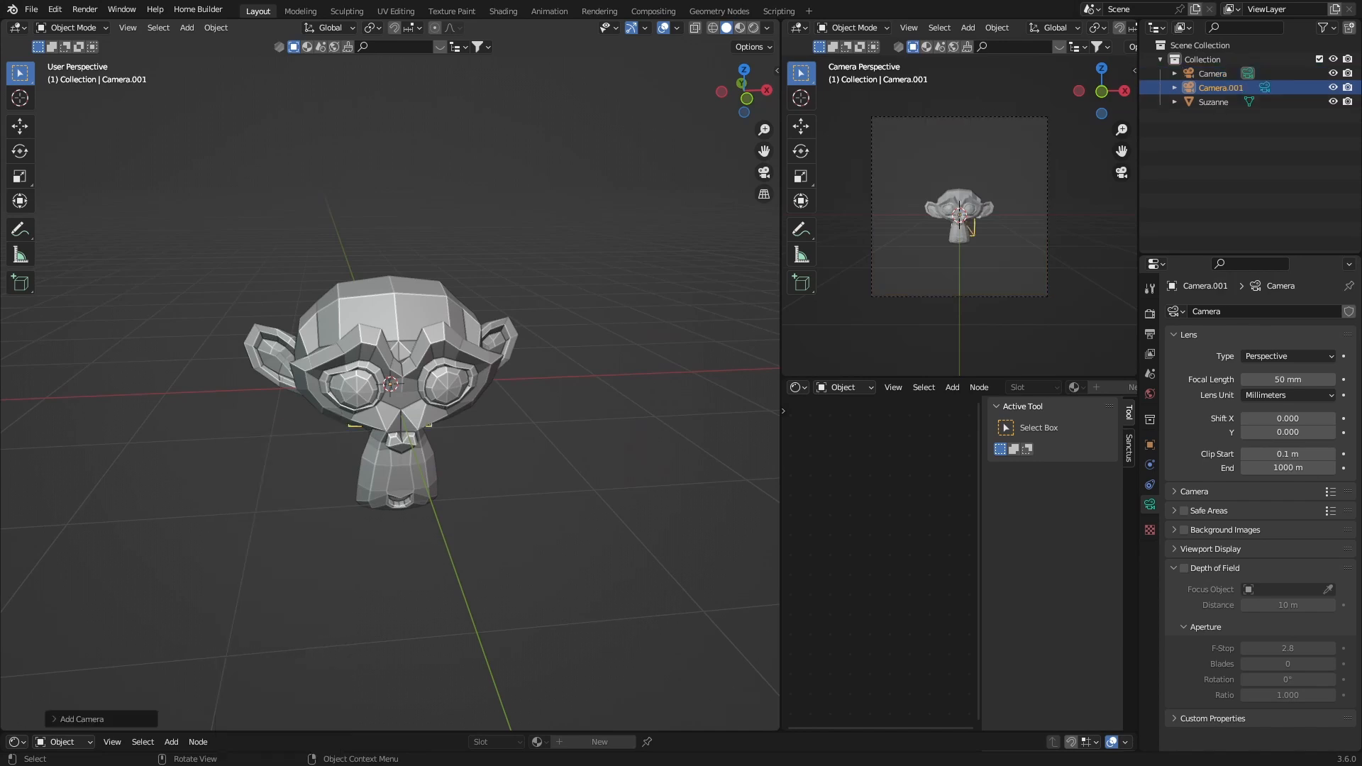
key("ctrl+z")
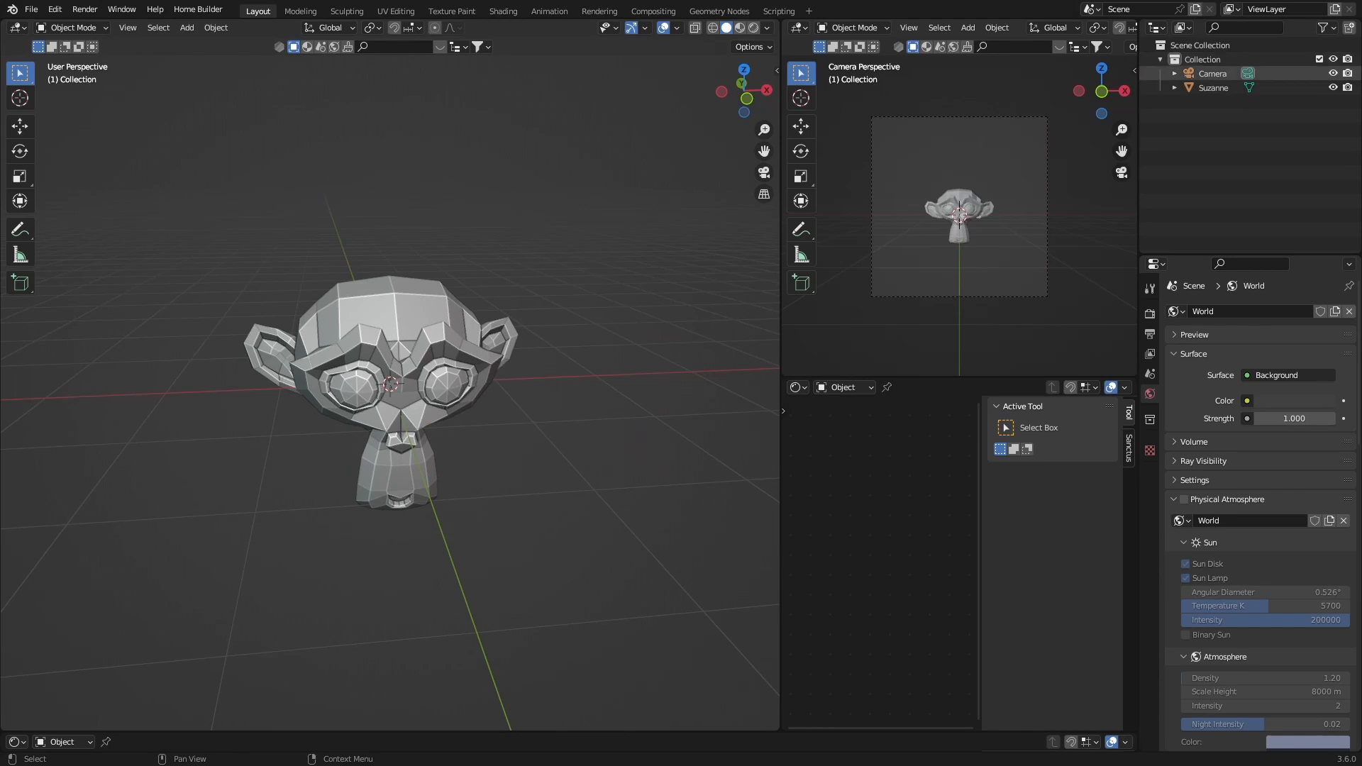
Look through the existing camera and shift its lens to X 0.030 and Y -0.05.
left_click(1212, 74)
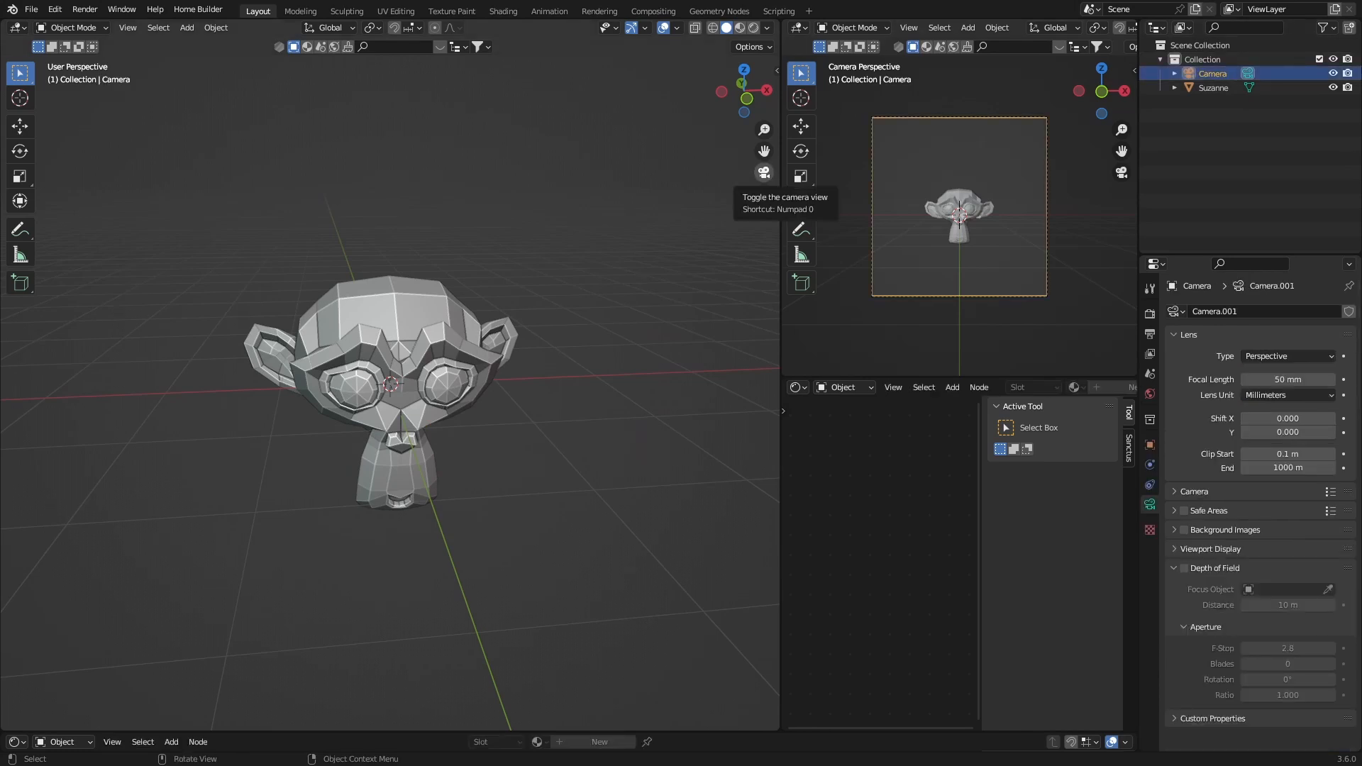
left_click(764, 173)
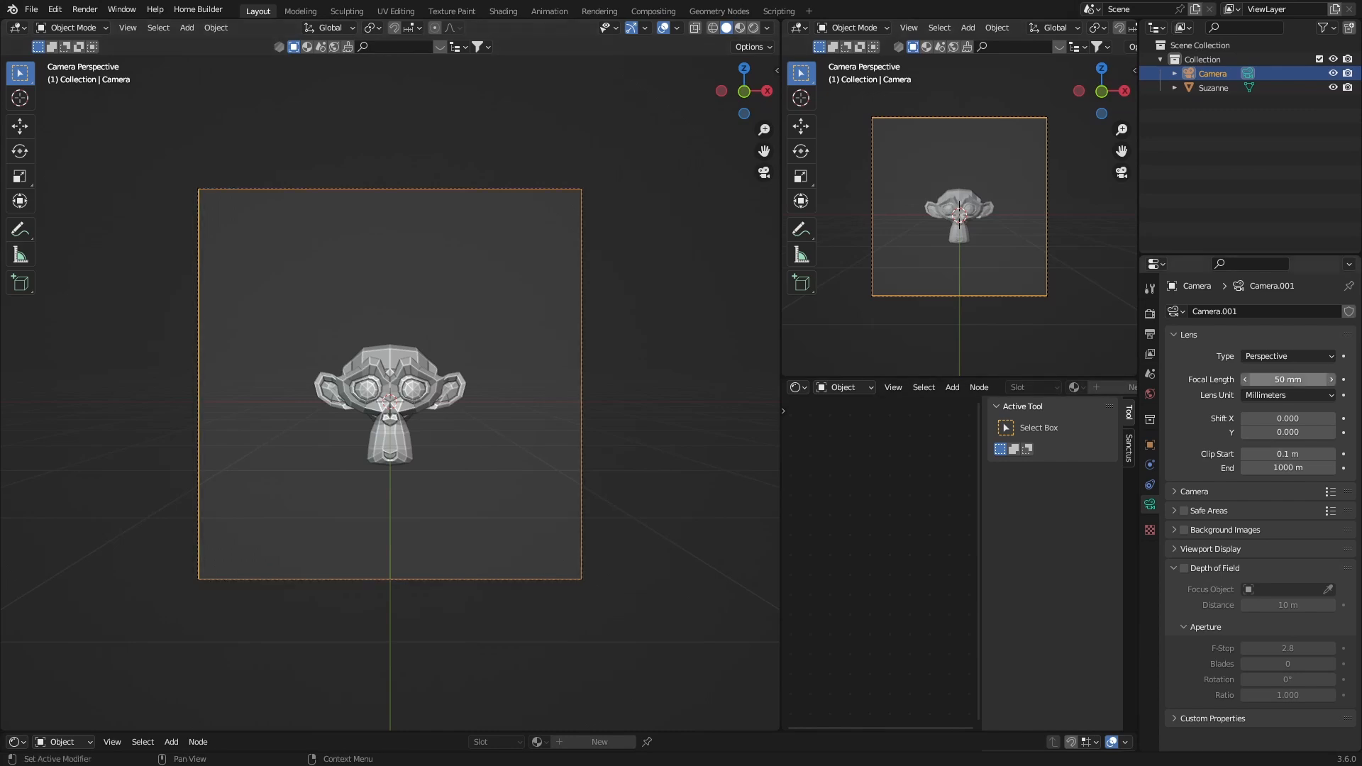
mouse_move(1287, 418)
left_mouse_down()
mouse_move(1351, 418)
mouse_move(1206, 418)
mouse_move(1294, 417)
mouse_move(1277, 432)
left_mouse_up()
Reset the camera's vertical and horizontal lens shift to 0.
left_click(1288, 432)
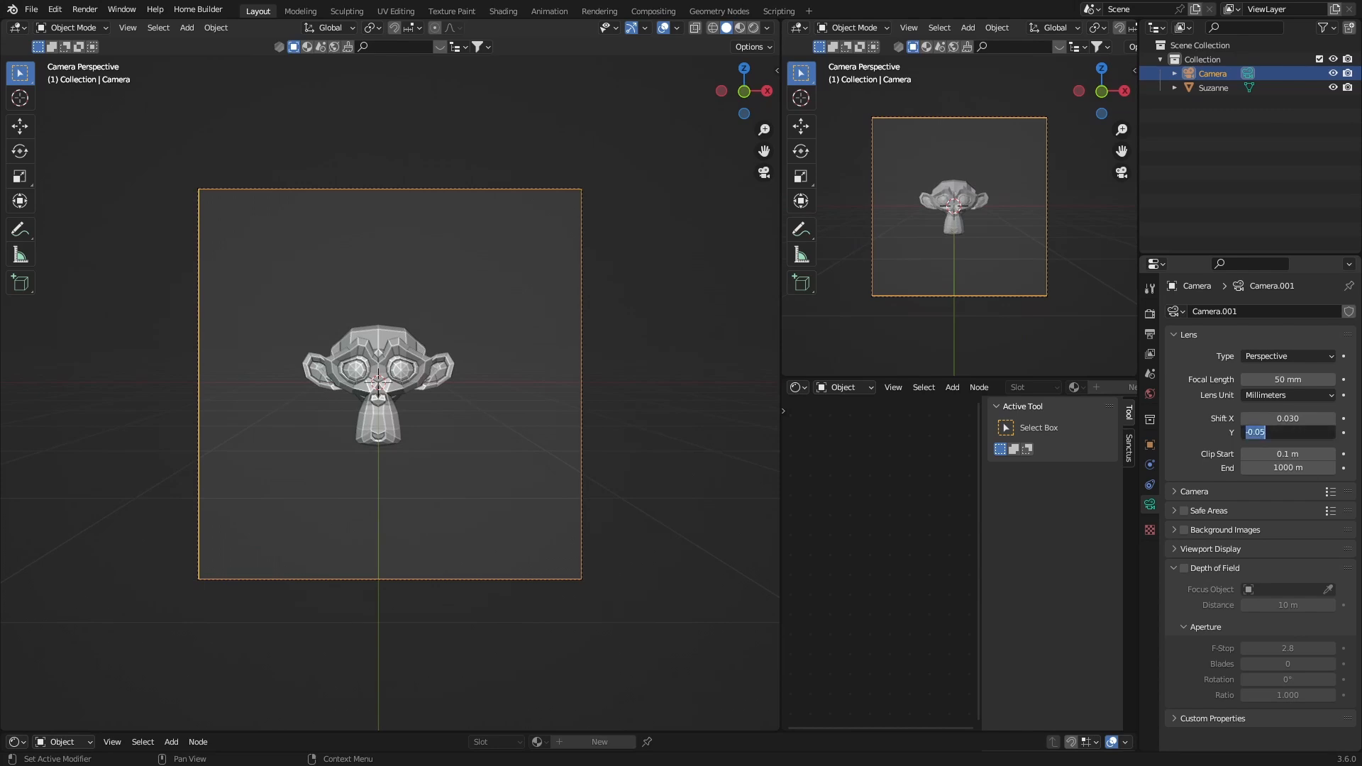
key("BackSpace")
type("0")
key("Return")
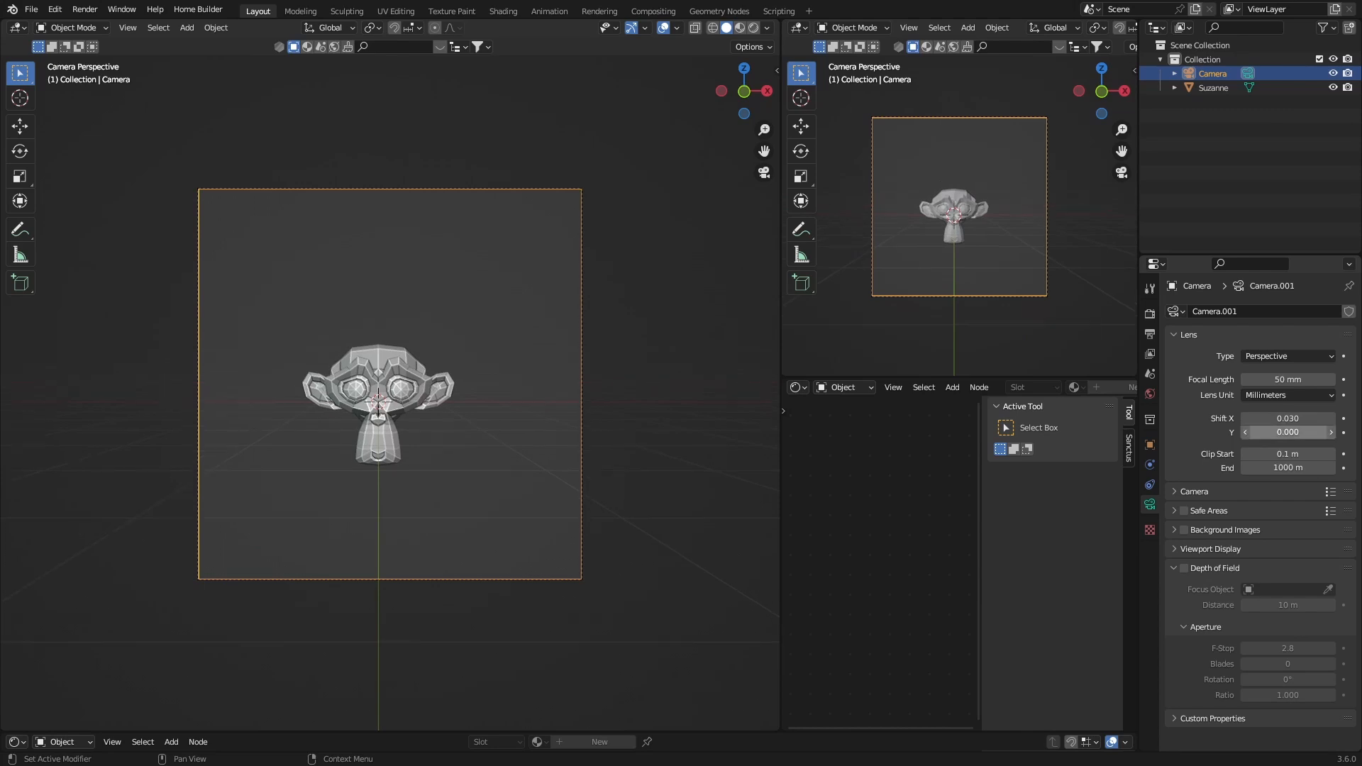
left_click(1288, 418)
key("BackSpace")
type("0")
key("Return")
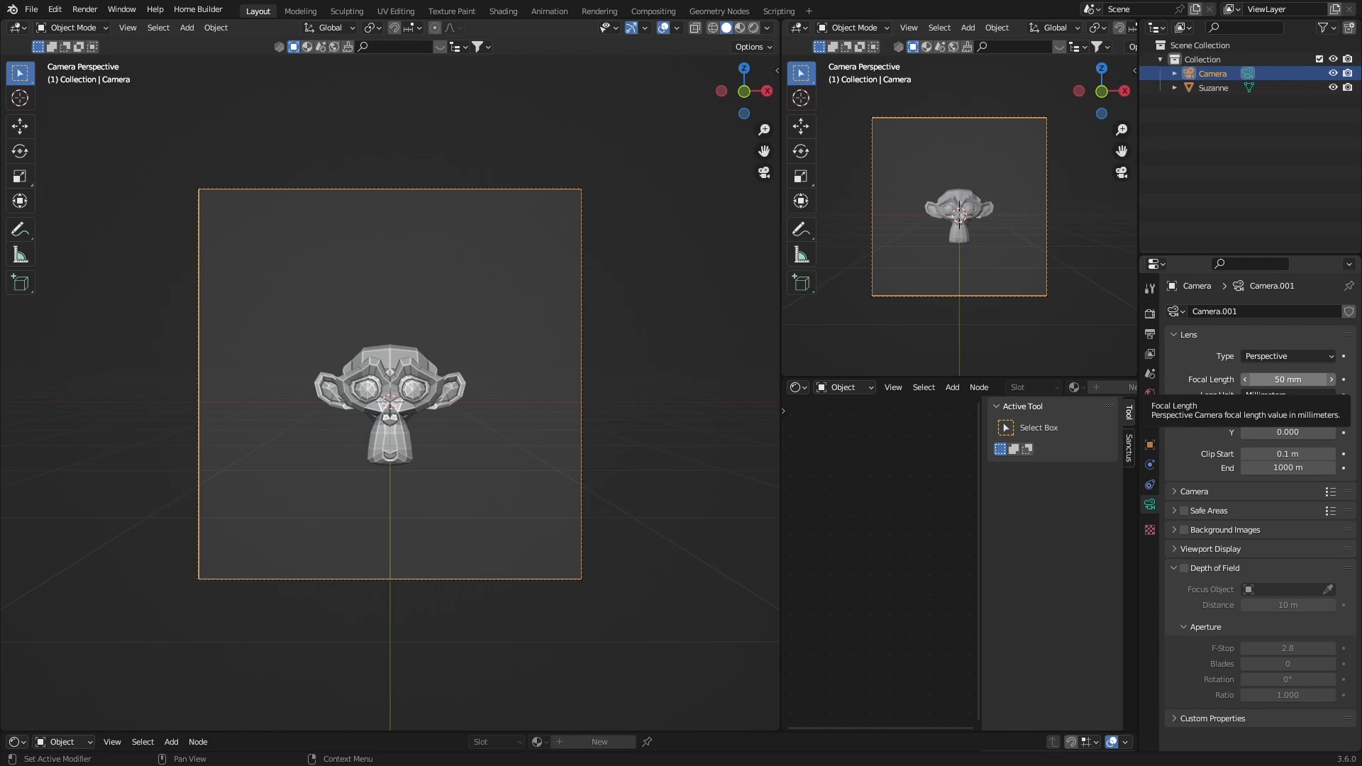
Set the camera's focal length to 35 mm.
left_click(1288, 379)
key("BackSpace")
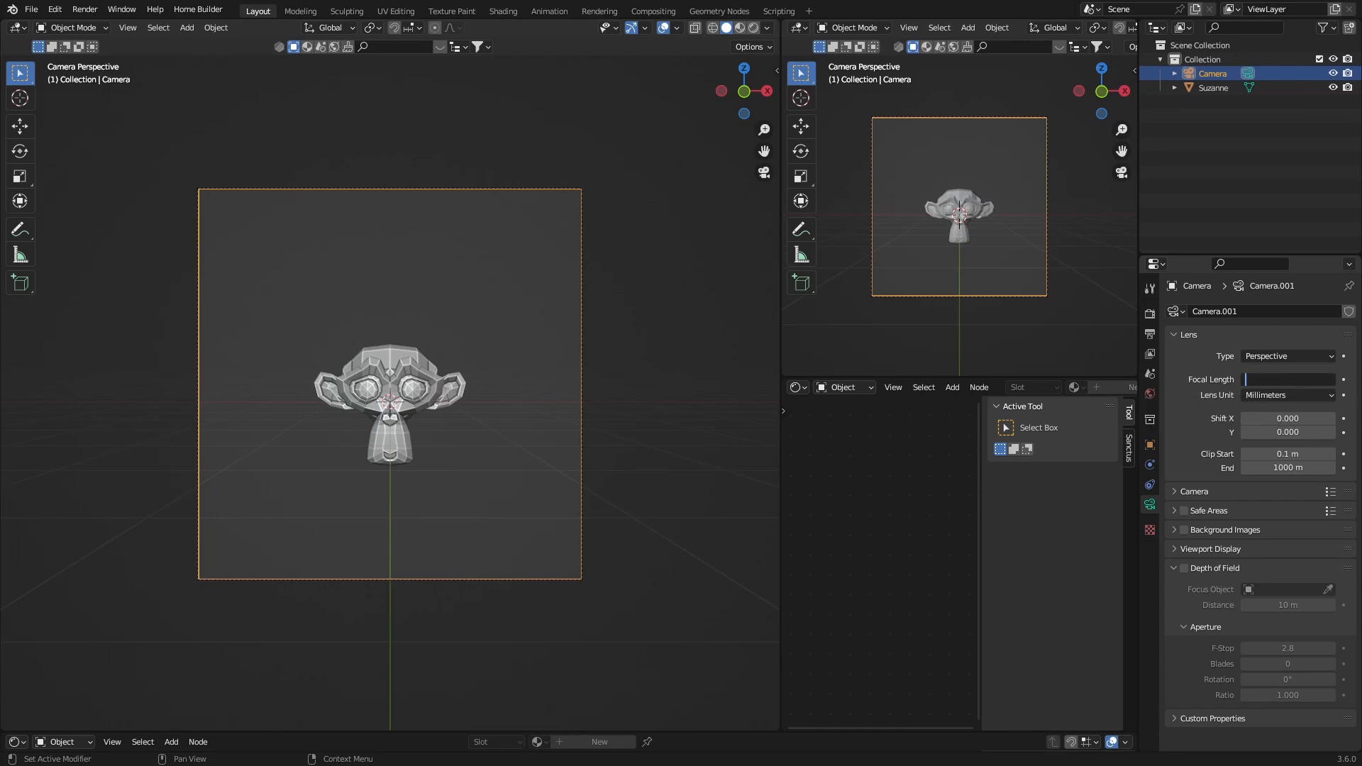
type("35")
key("Return")
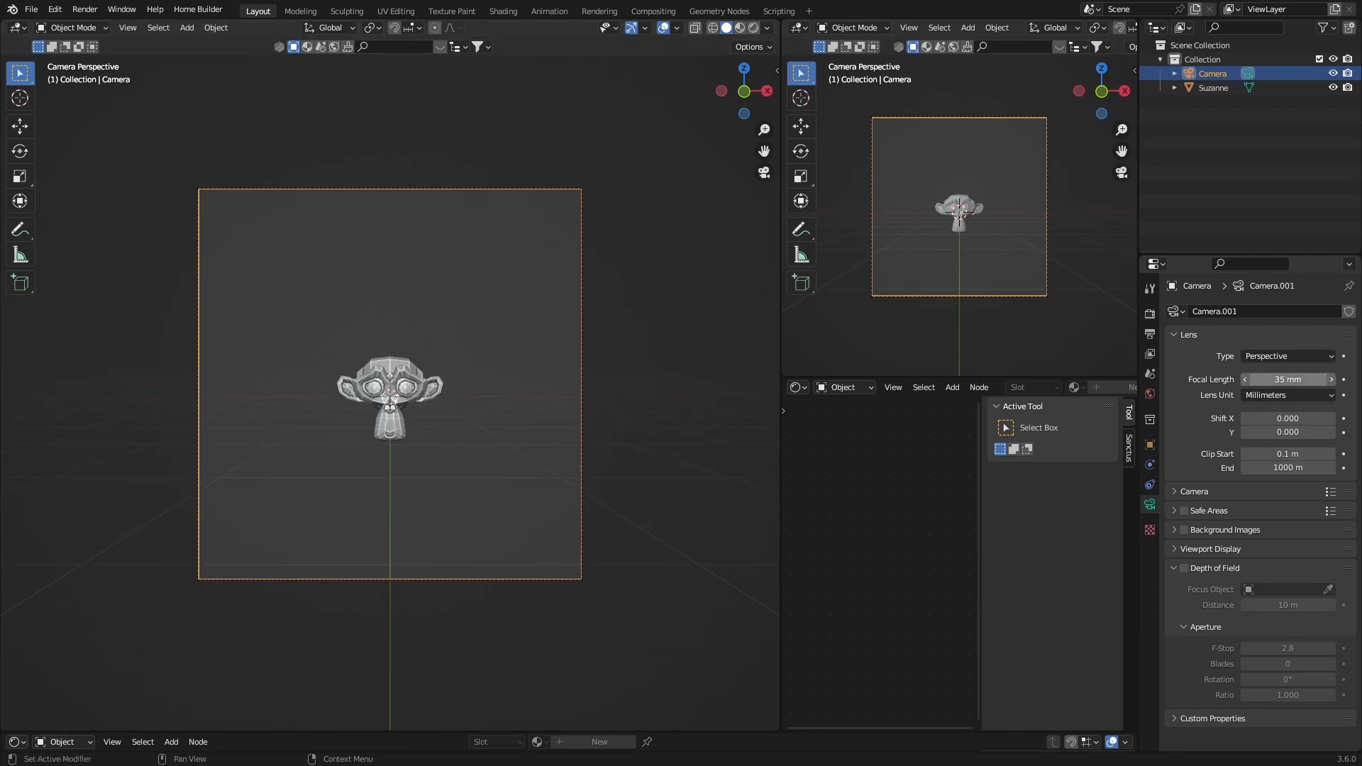
Try a longer focal length on the camera and set it back to 50 mm.
left_click_drag(1287, 380, 1315, 380)
left_click(1315, 380)
type("50")
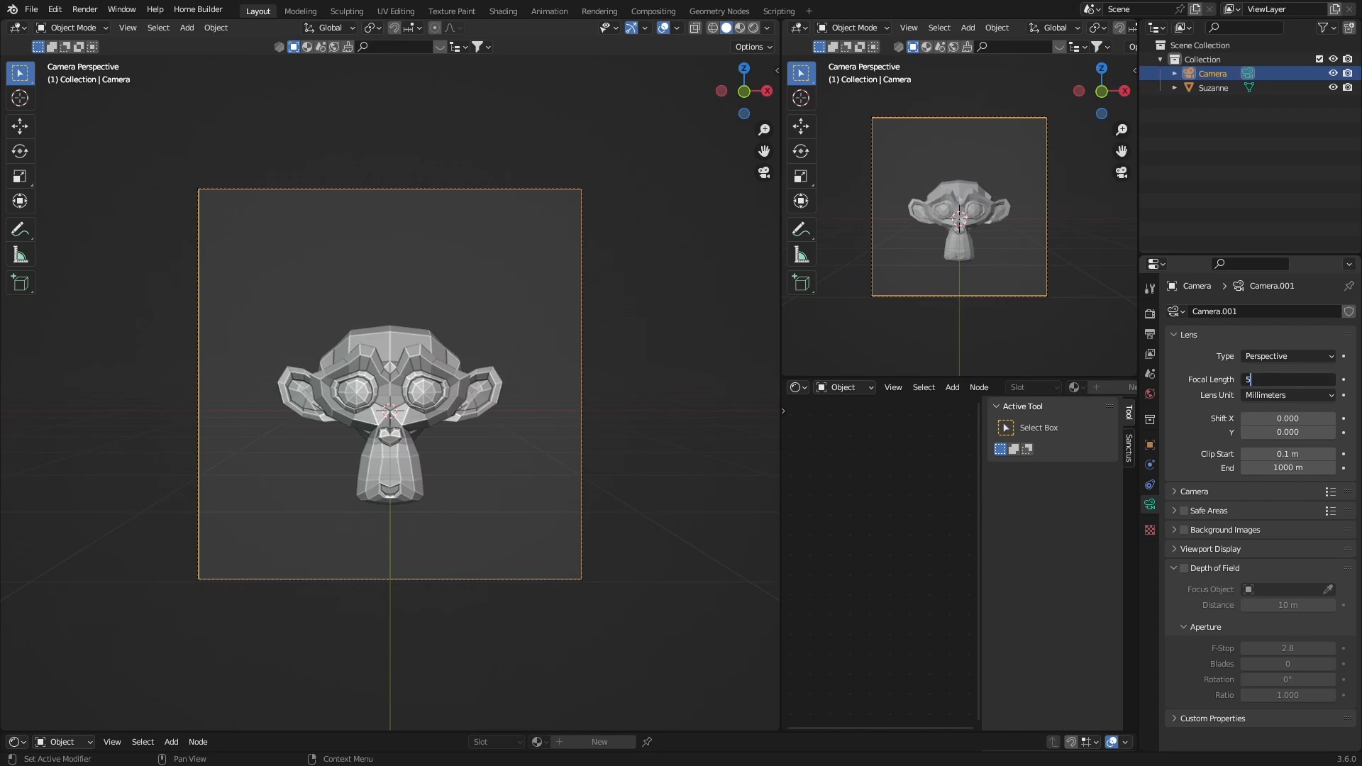
key("Return")
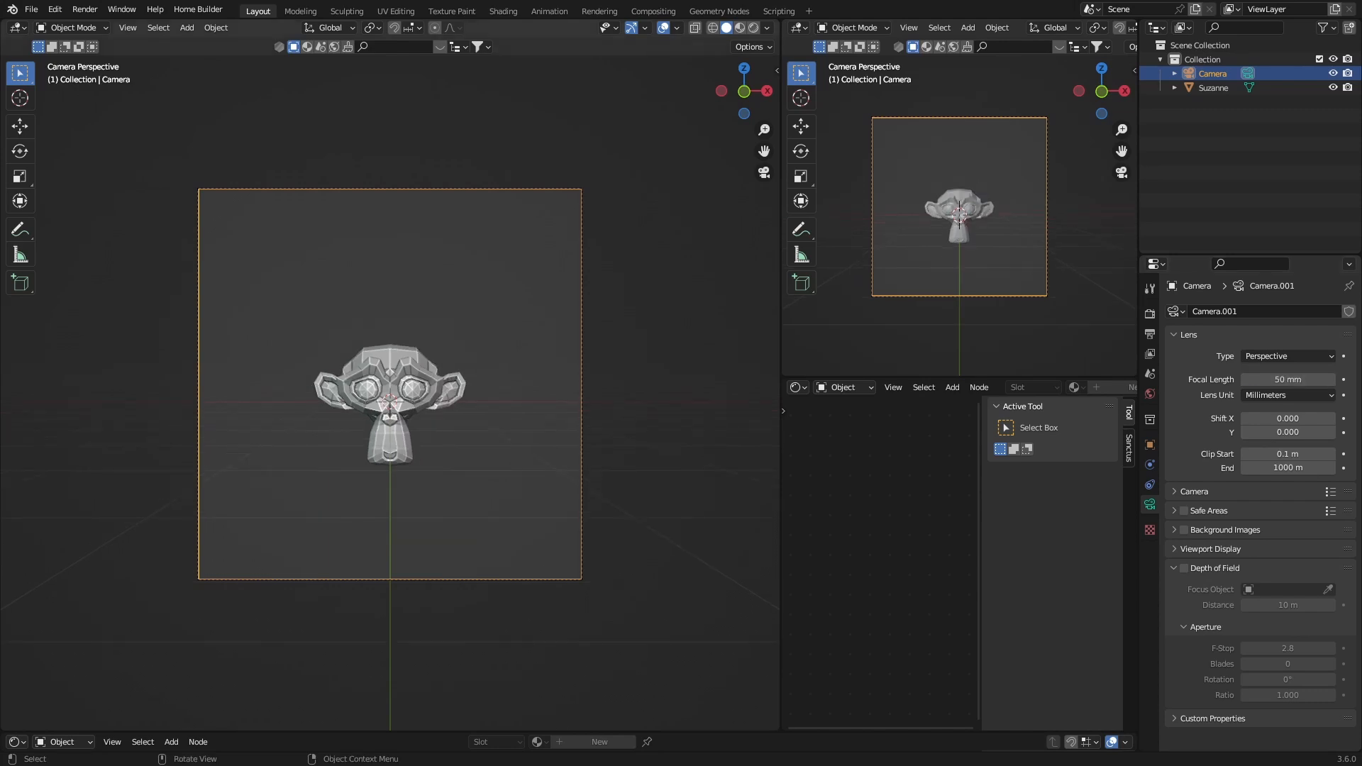
Align the camera to a three-quarter view of the monkey head, facing toward the left of the frame.
middle_click_drag(496, 397, 406, 410)
scroll(407, 410, "up", 4)
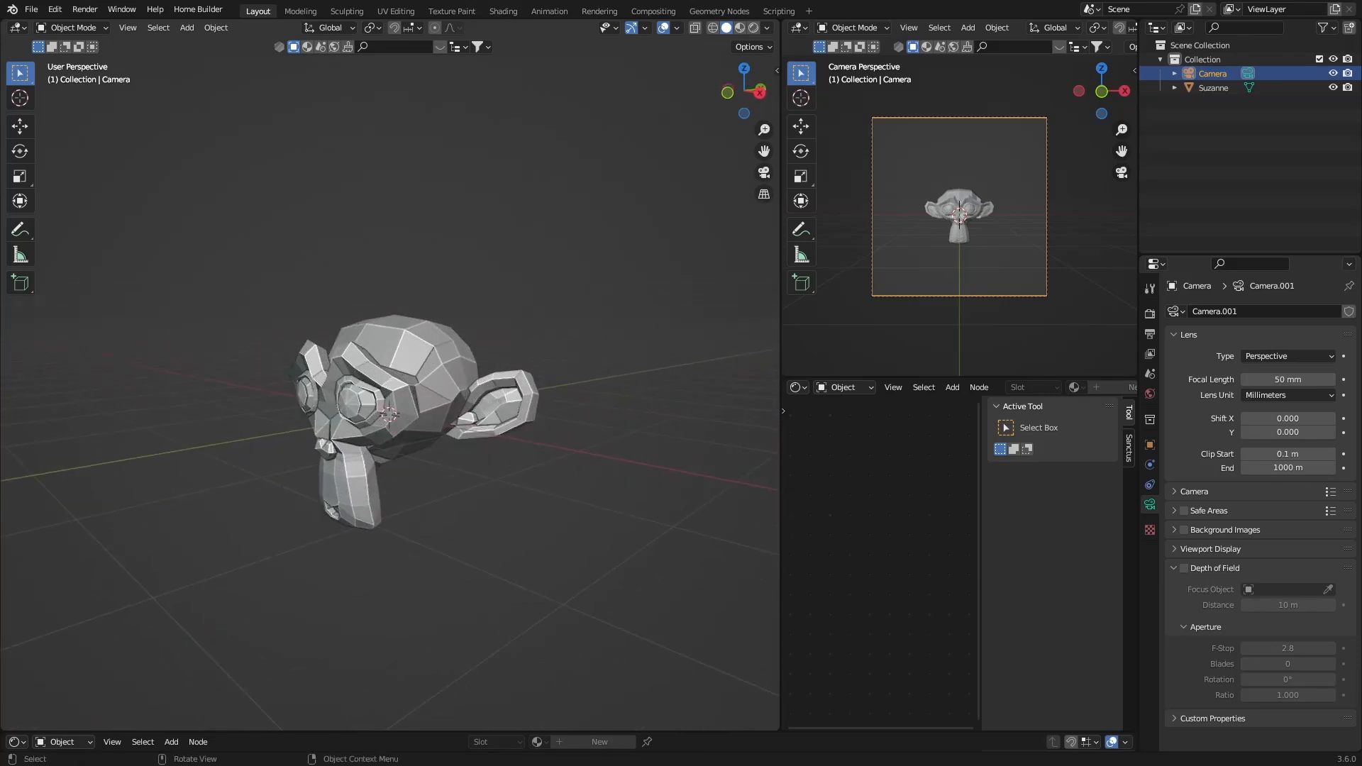
scroll(407, 410, "down", 1)
scroll(407, 410, "down", 1)
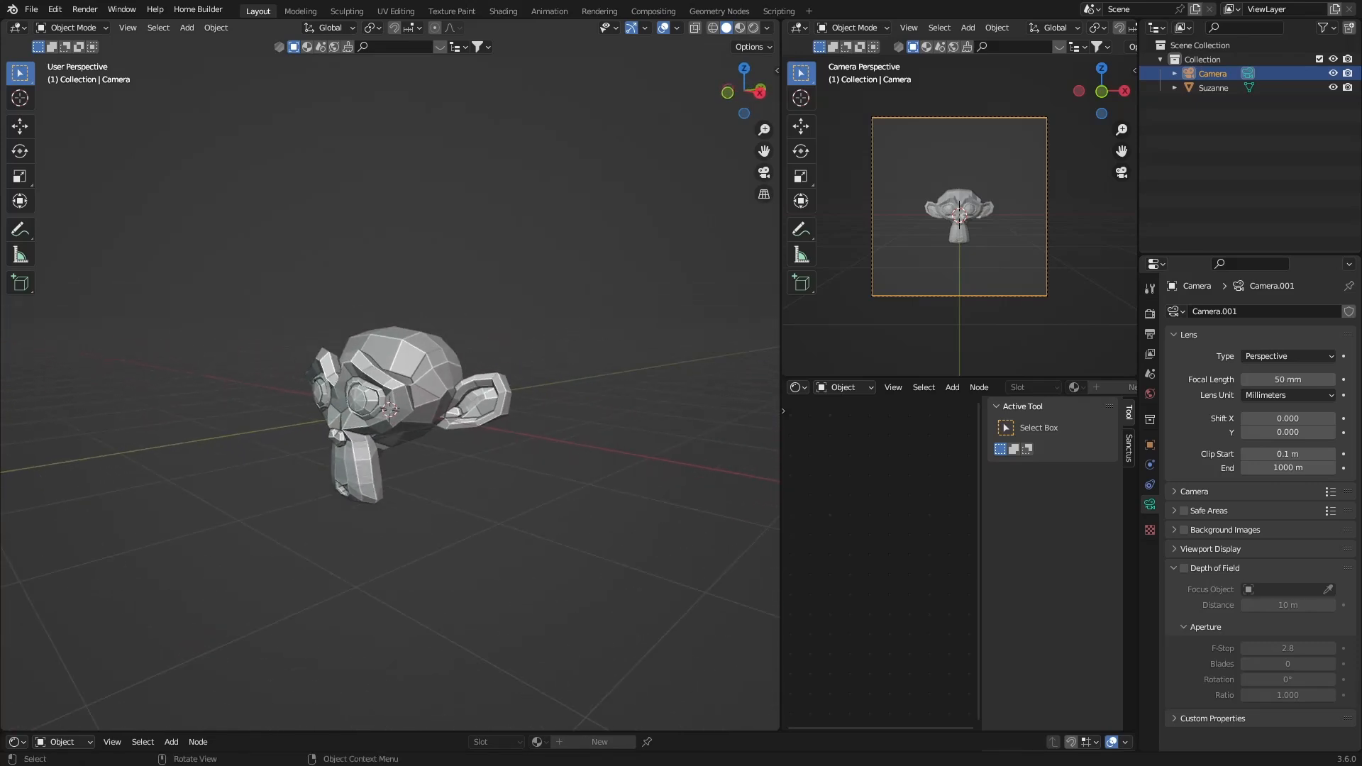
left_click(764, 173)
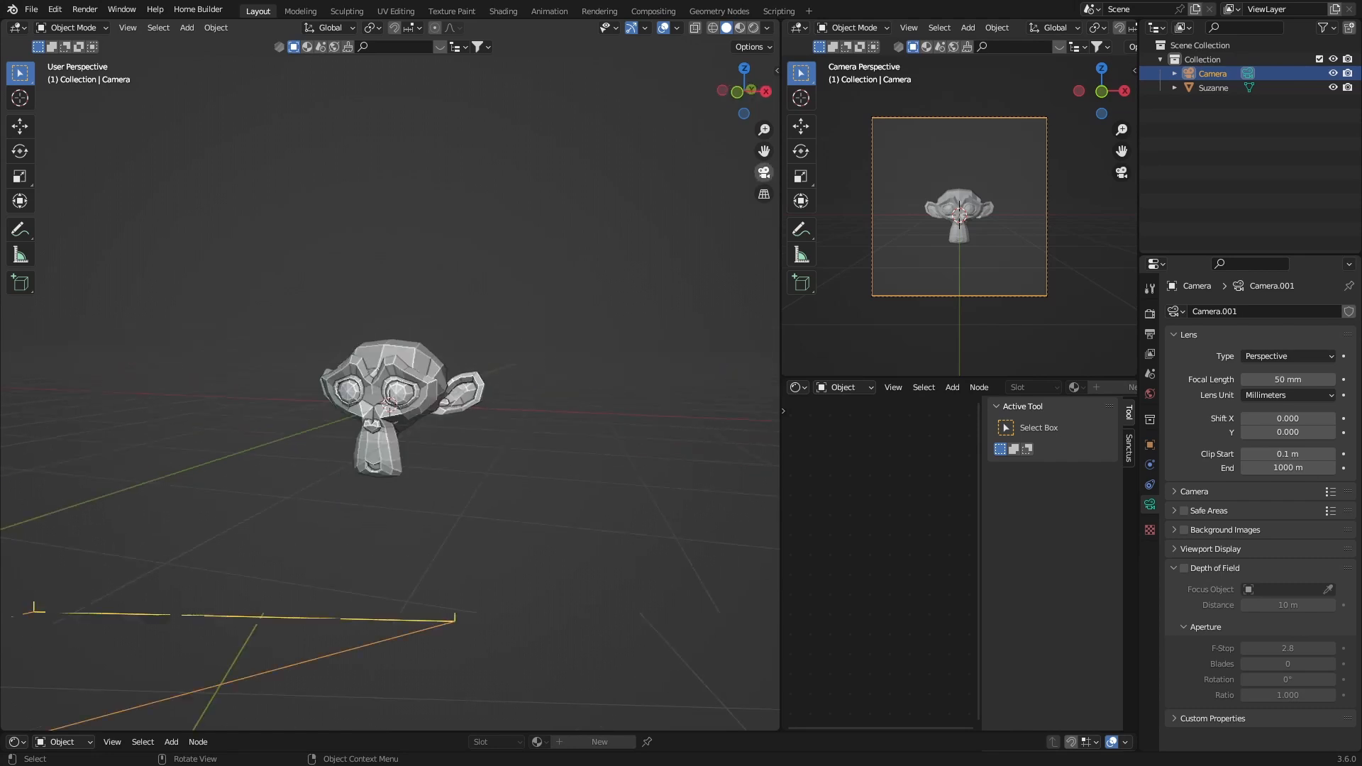
left_click(764, 173)
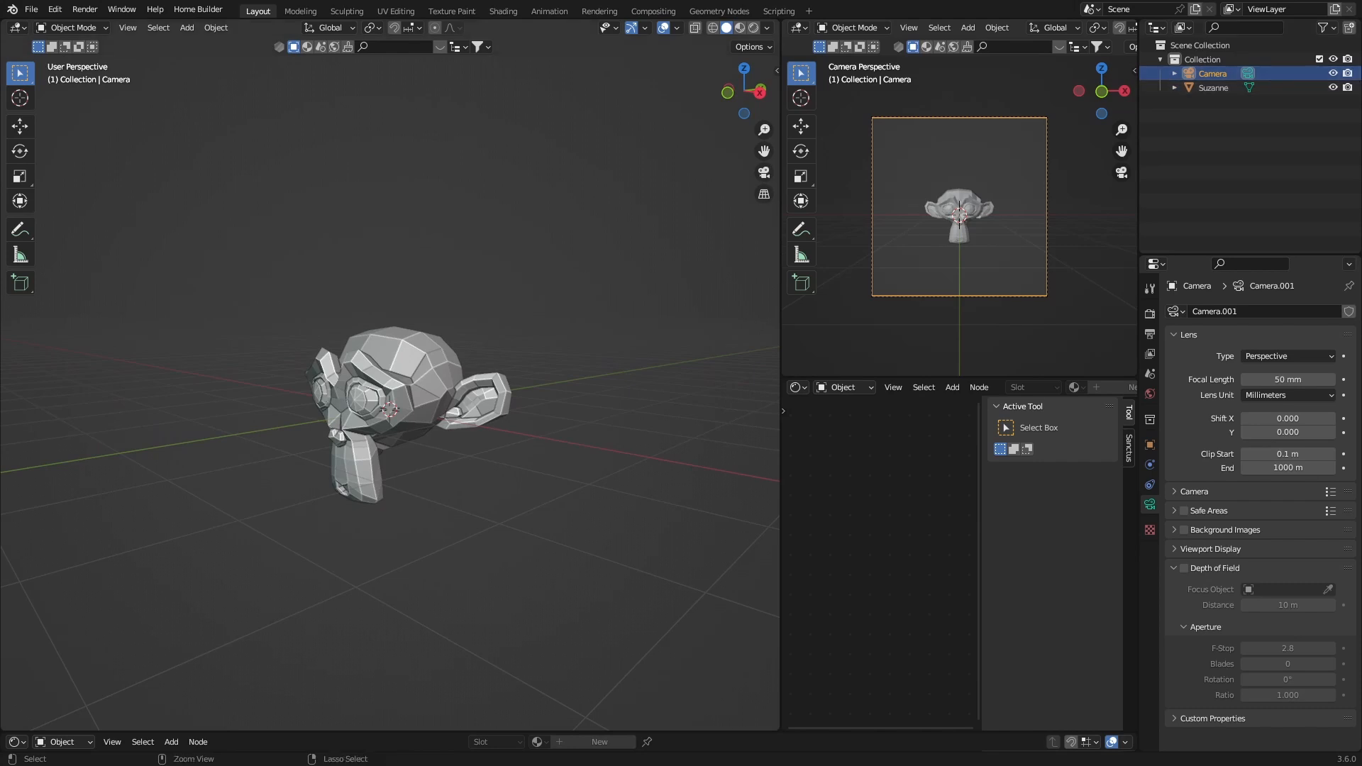
key("ctrl+alt+KP_0")
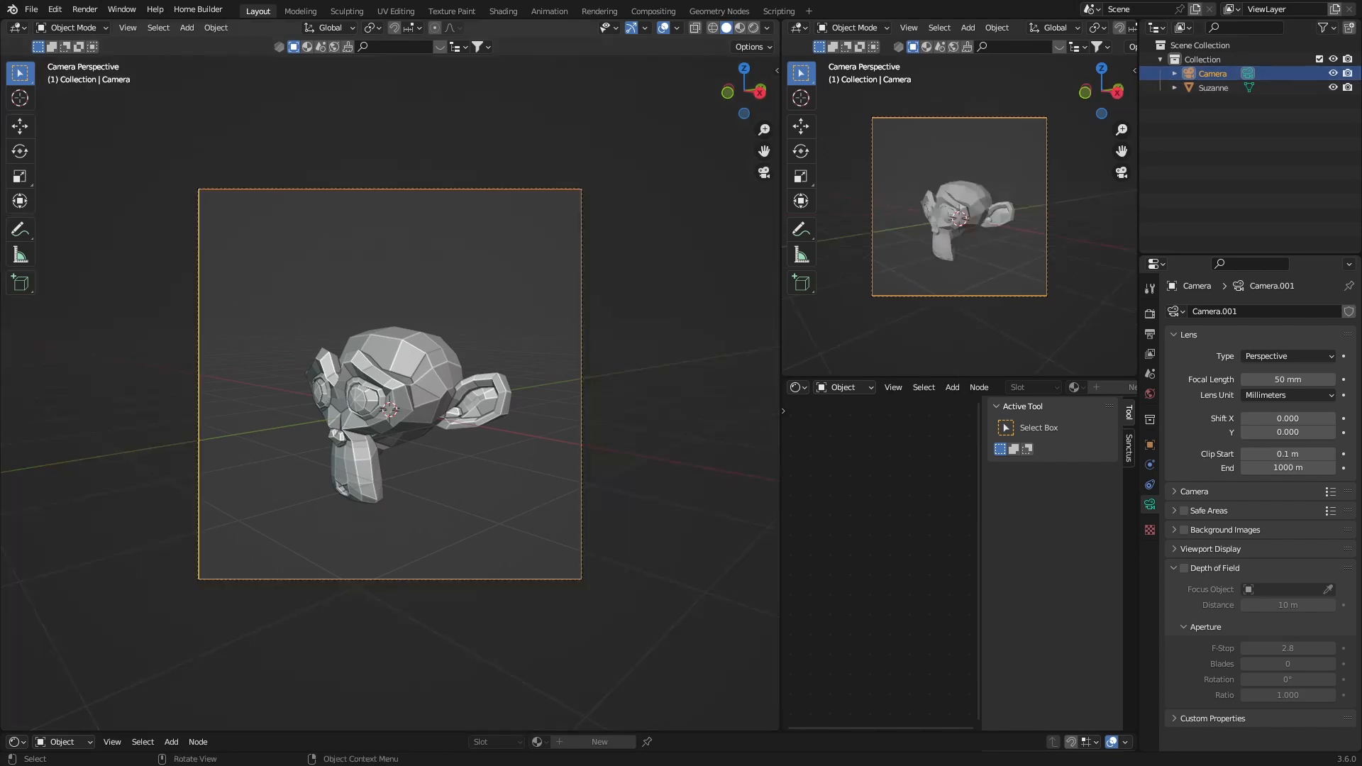
Enable the Screencast Keys display and hide the viewport sidebar.
key("n")
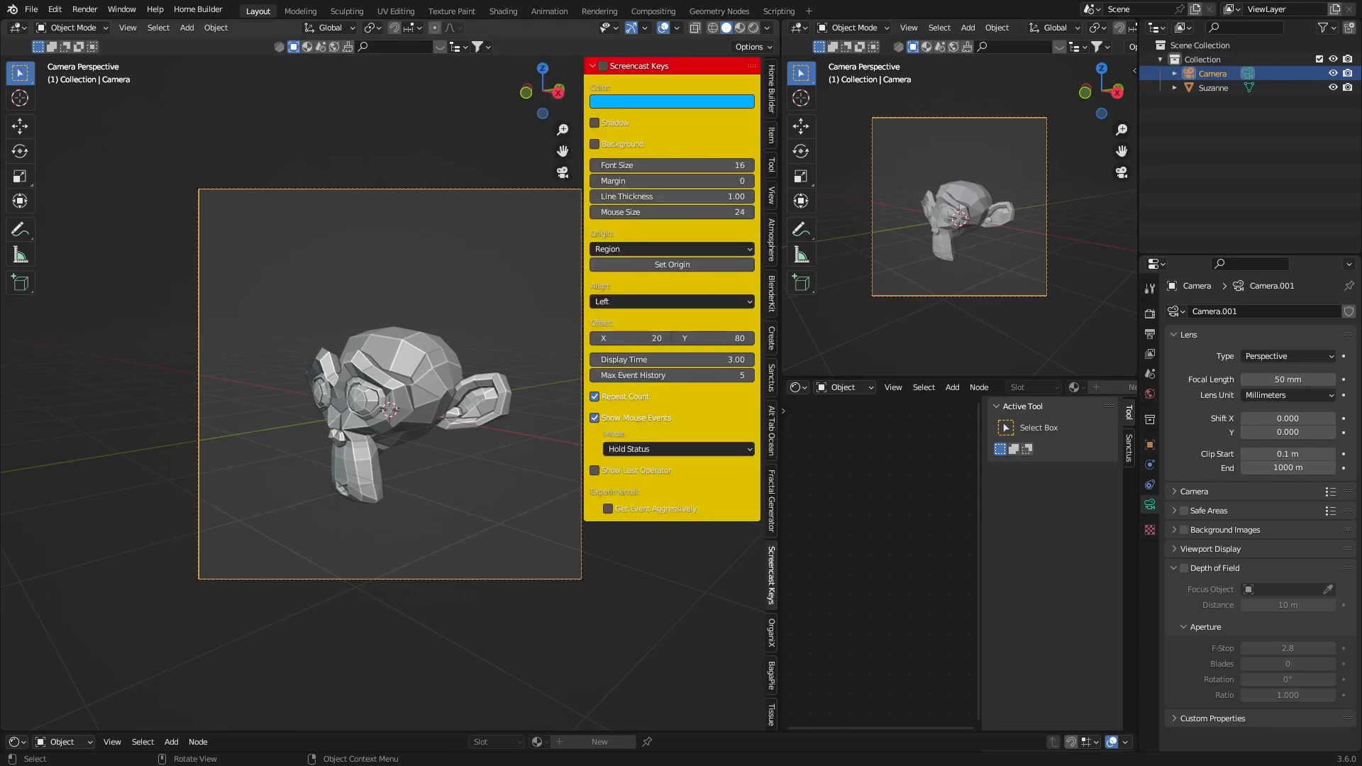
left_click(603, 65)
left_click_drag(583, 212, 777, 213)
Align the camera to a three-quarter view from the opposite side of the monkey head.
middle_click_drag(497, 383, 767, 388)
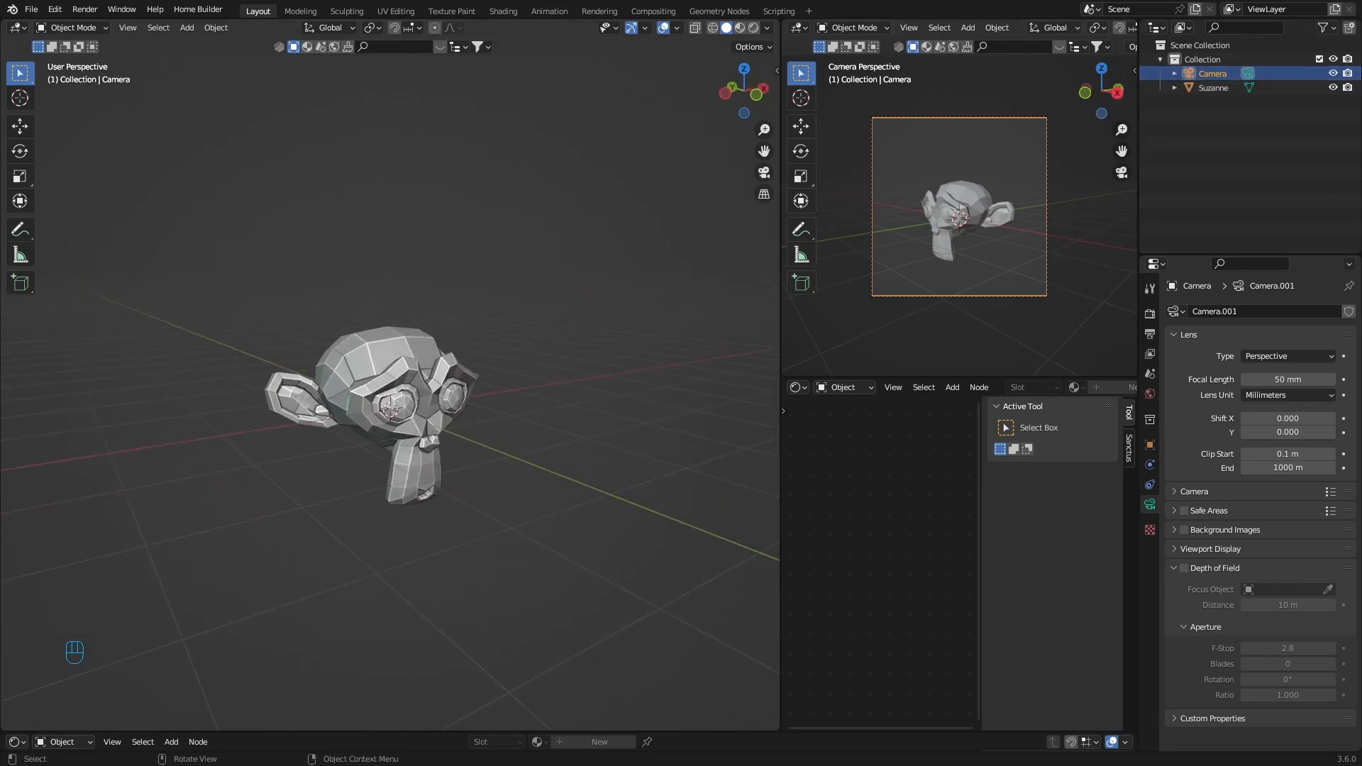
key("ctrl+alt+KP_0")
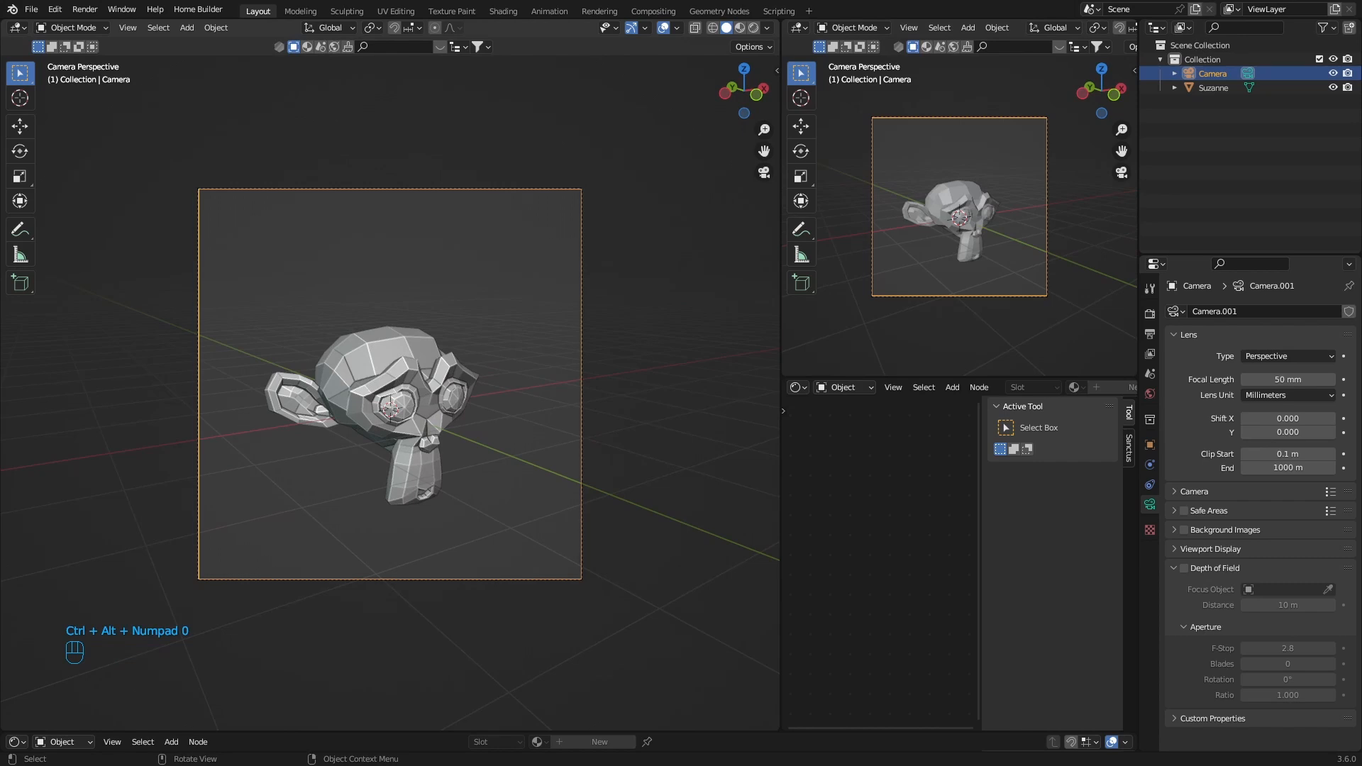
middle_click_drag(390, 383, 518, 380)
left_click(763, 172)
left_click(1288, 356)
Open the scene file of the room with orange flowers, a round table and a plastic chair.
left_click(31, 10)
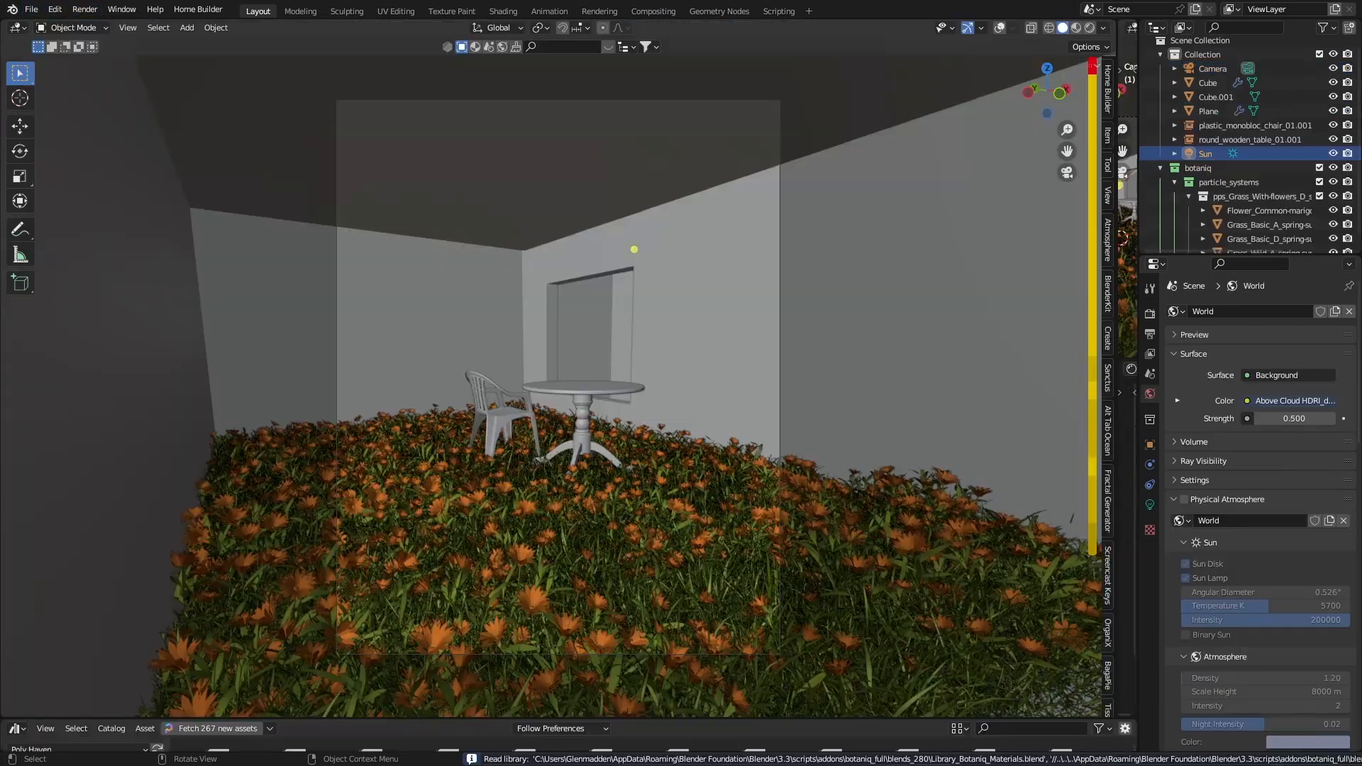
scroll(559, 377, "down", 2)
scroll(559, 376, "up", 3)
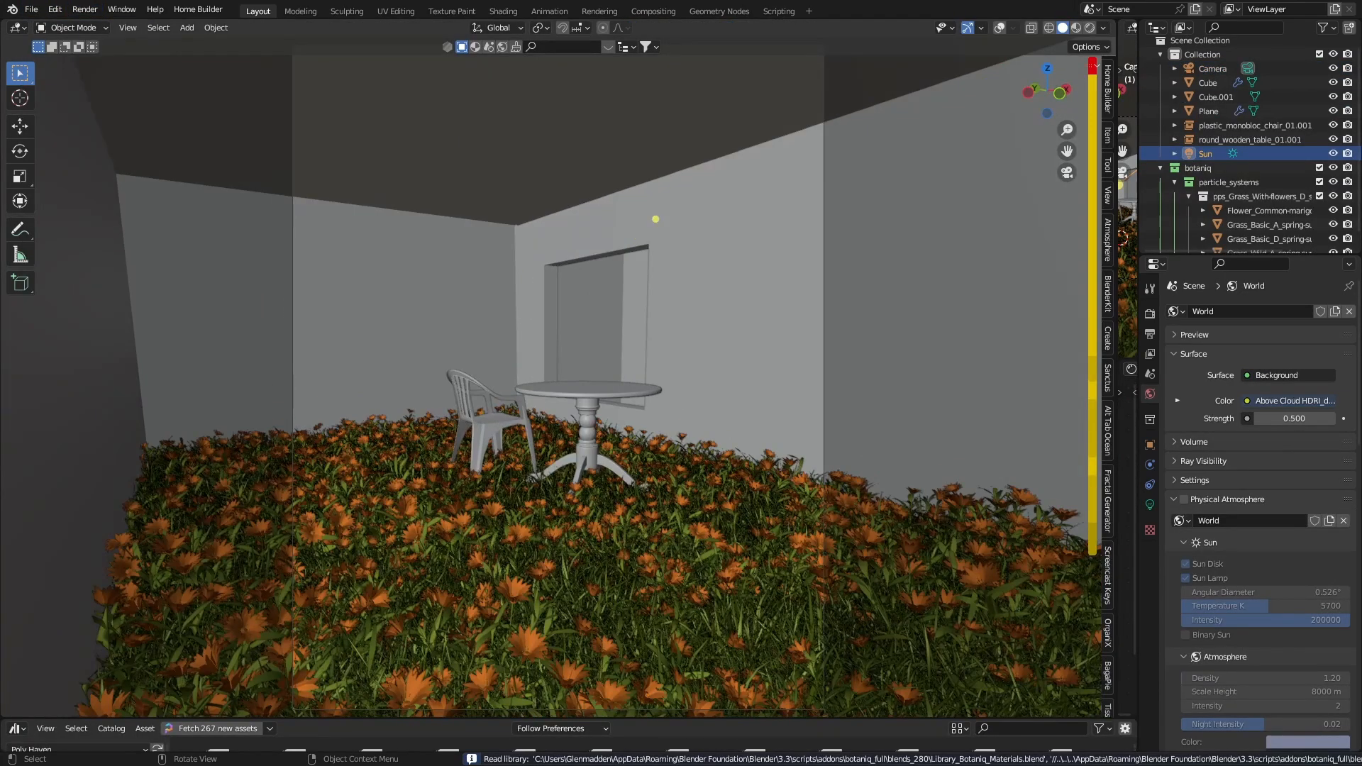
scroll(558, 377, "down", 1)
Set the room camera's lens type to Panoramic and switch the viewport to rendered shading.
left_click(1213, 69)
left_click(1150, 505)
left_click(1288, 356)
left_click(1270, 402)
left_click(1089, 28)
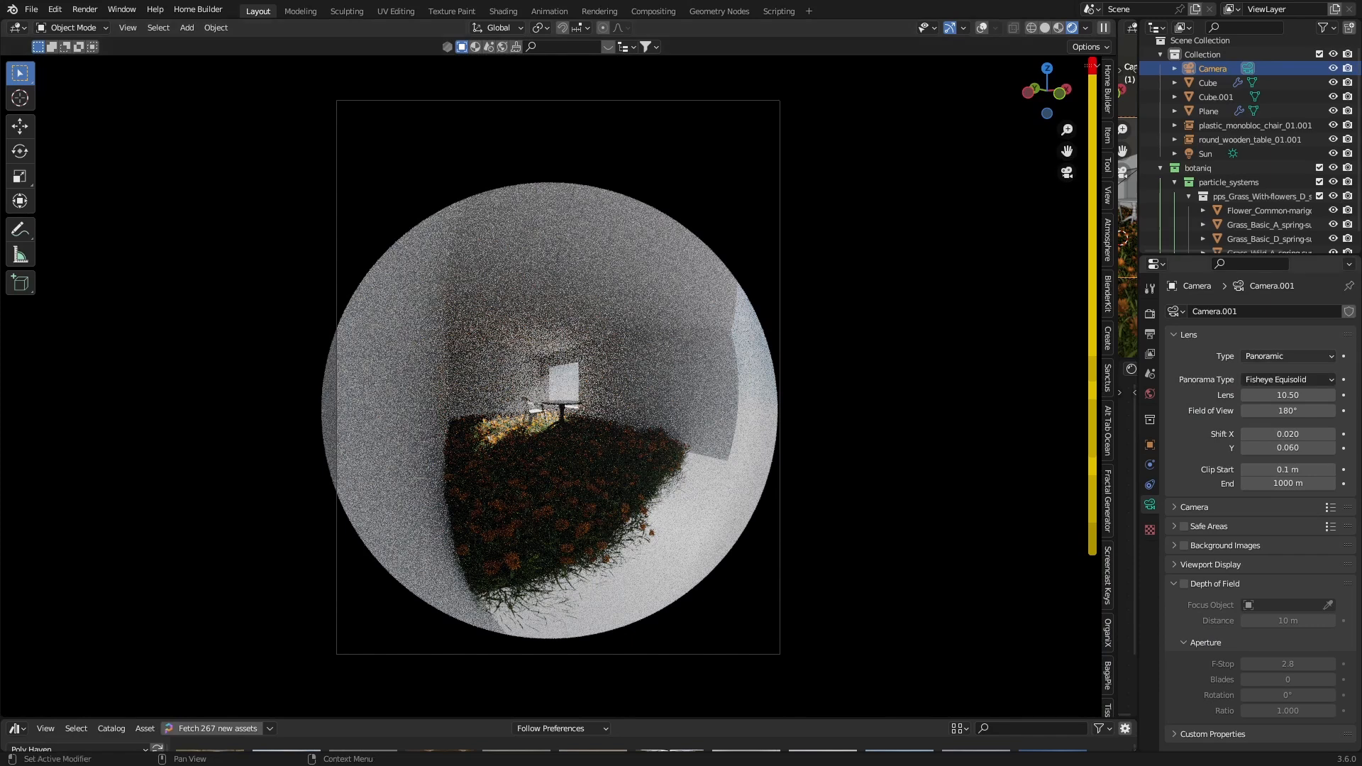
Return the camera's lens type to Perspective and set its horizontal shift to -0.030.
left_click(1287, 356)
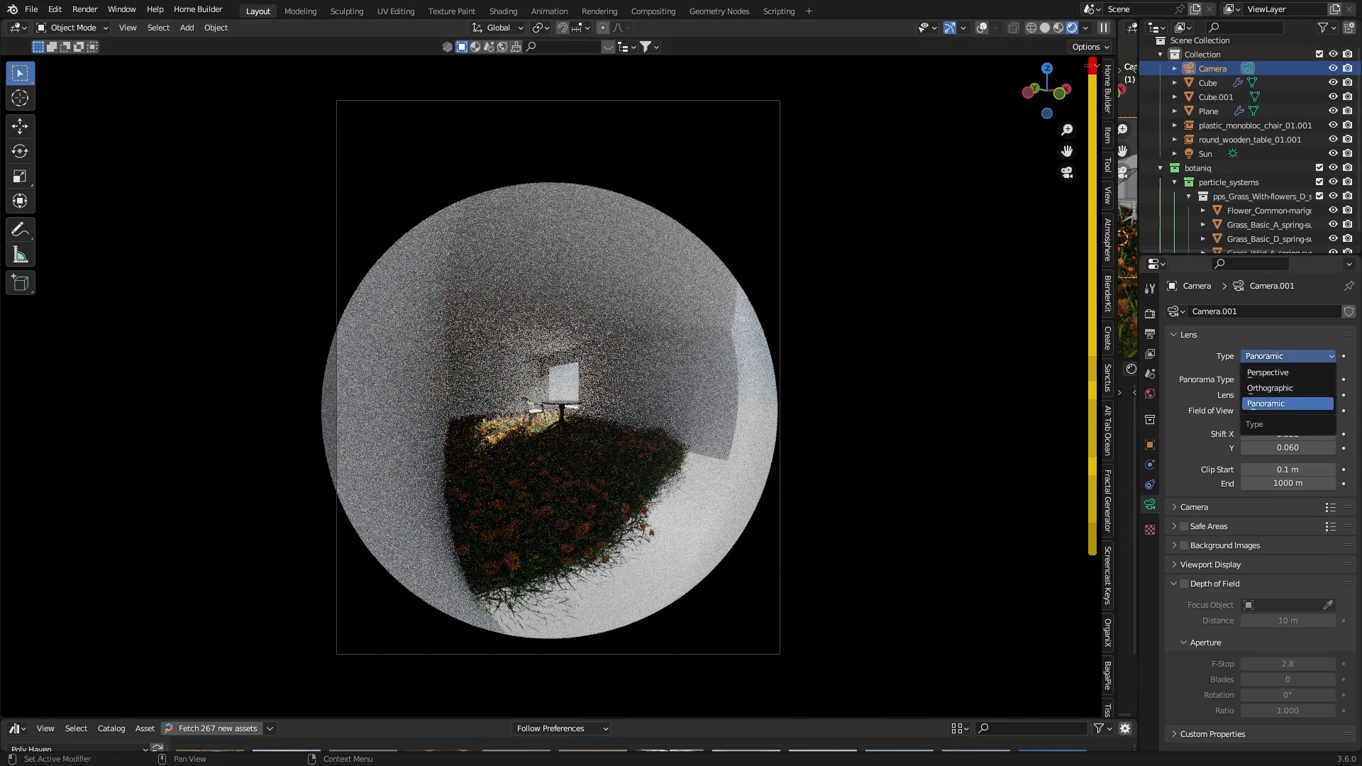
left_click(1268, 372)
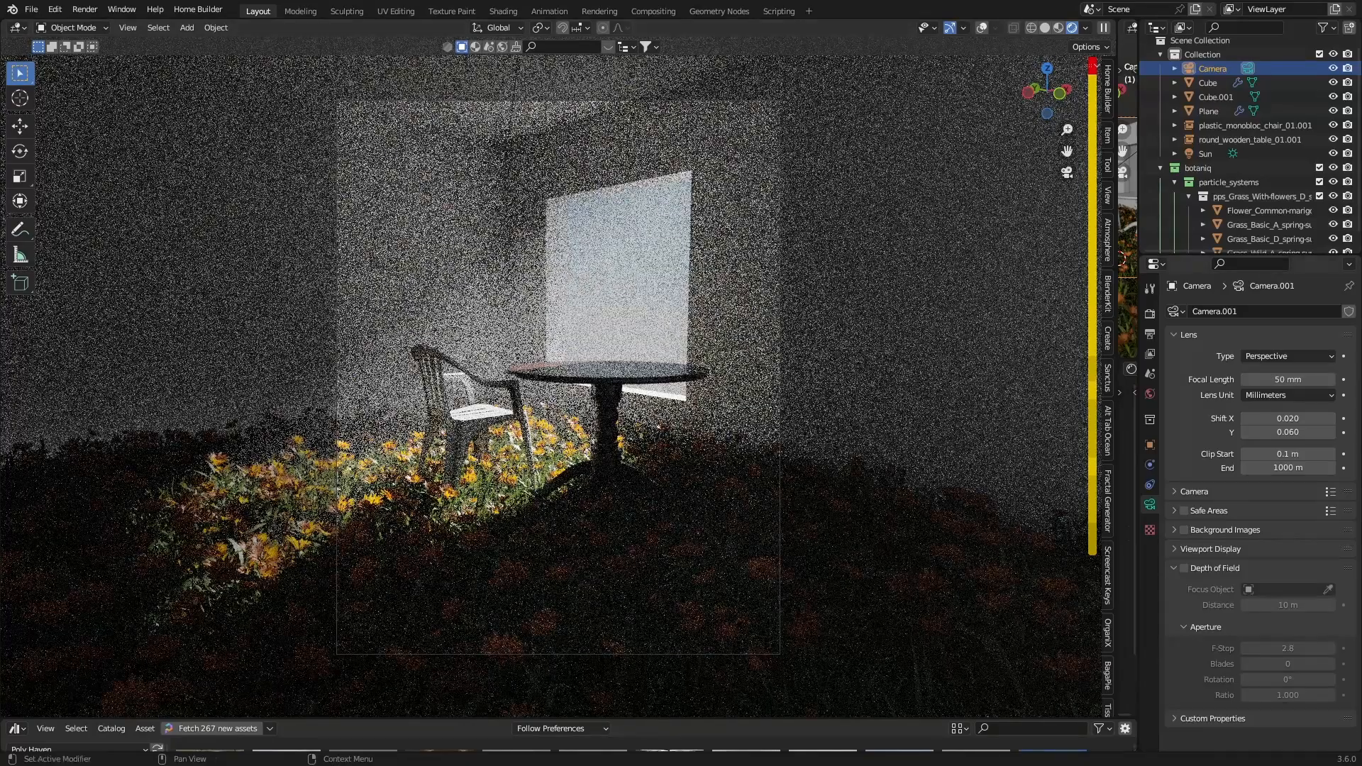
left_click(1332, 418)
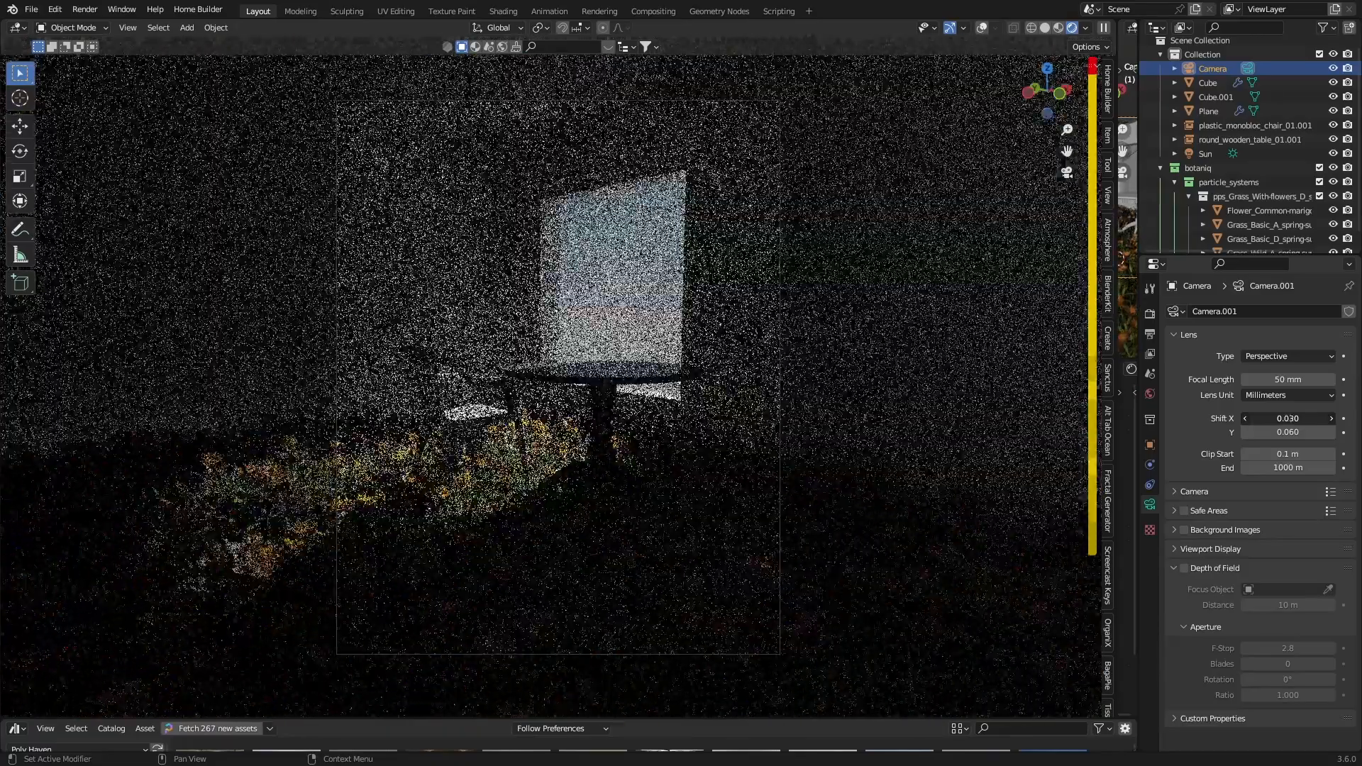
left_click_drag(1287, 418, 1282, 419)
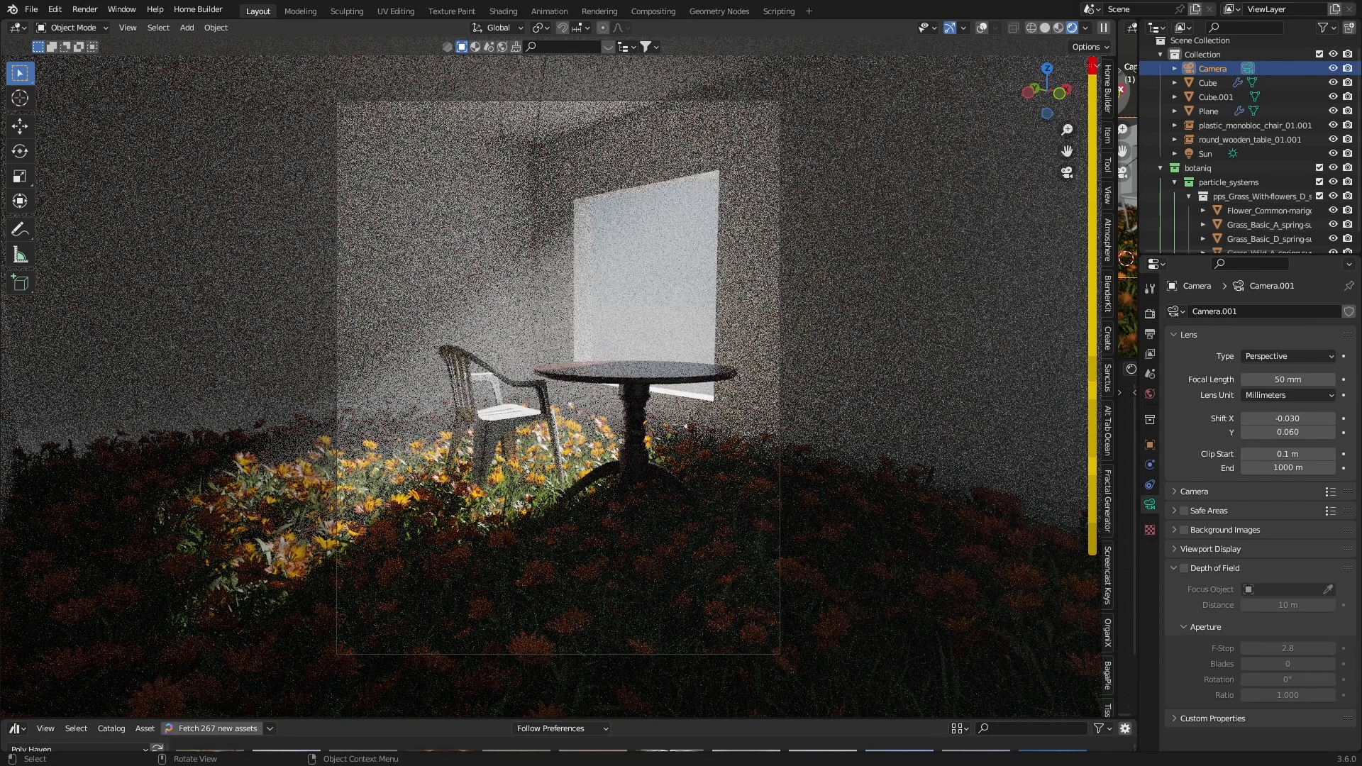
Open the underwater car scene and show it in rendered shading with the Select Box tool active.
left_click(31, 10)
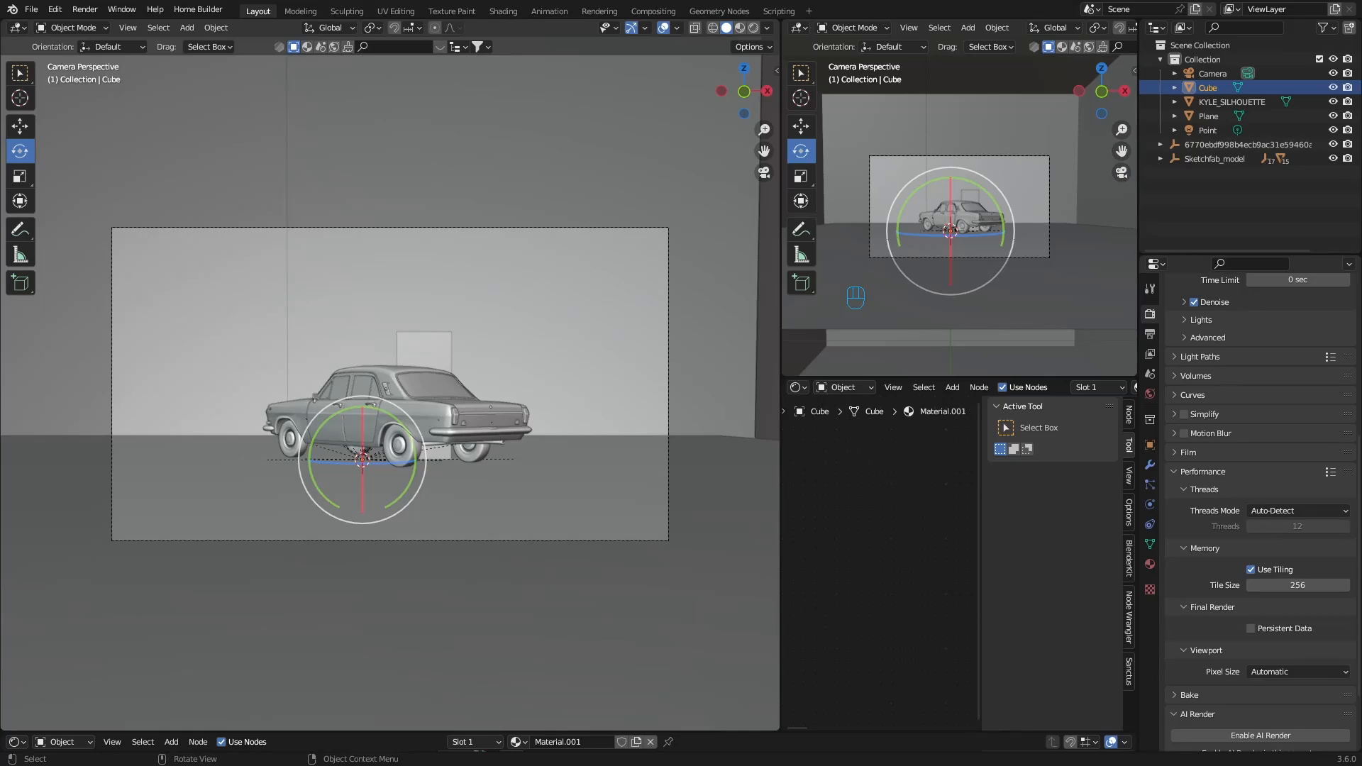
left_click(753, 28)
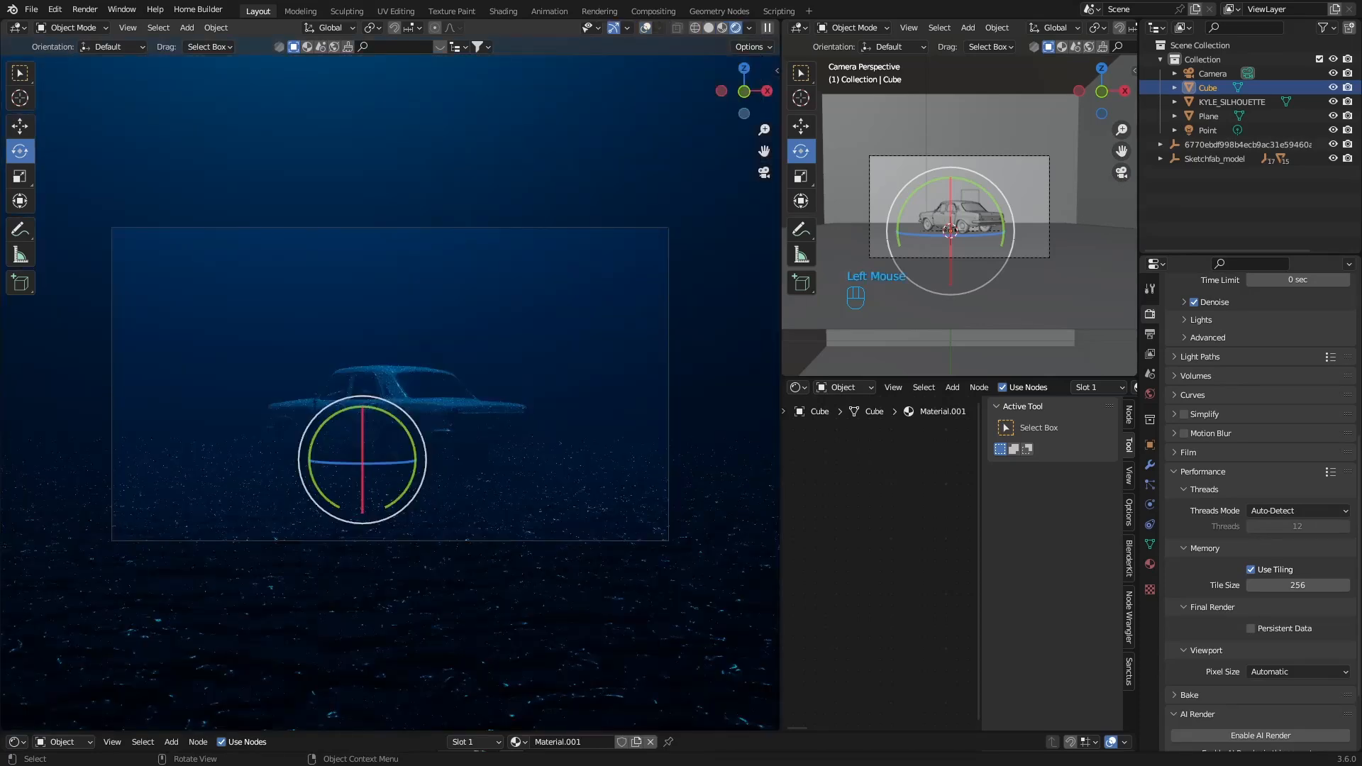
left_click(20, 72)
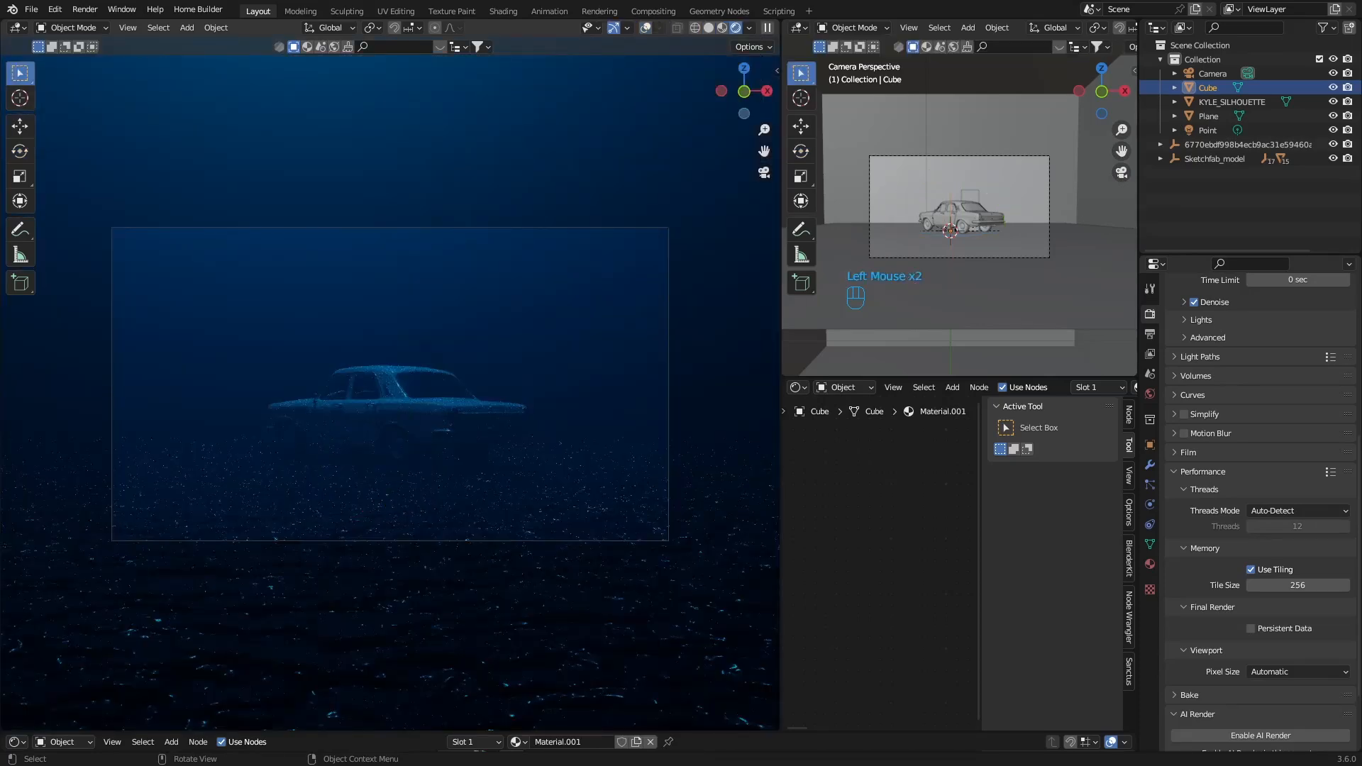
scroll(390, 390, "up", 2)
scroll(390, 390, "down", 3)
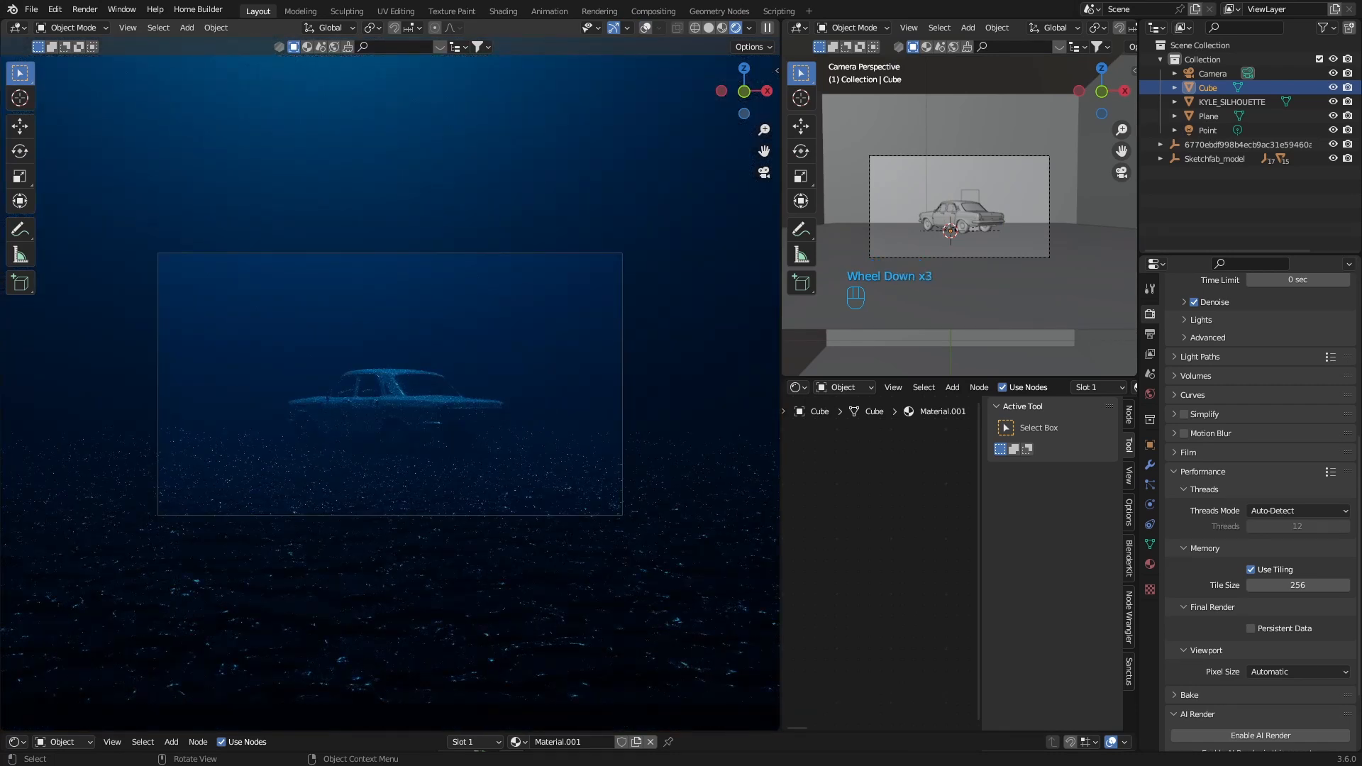
Select the car scene's camera and examine its lens type and shift settings.
left_click(1213, 73)
left_click(1150, 504)
left_click(1287, 356)
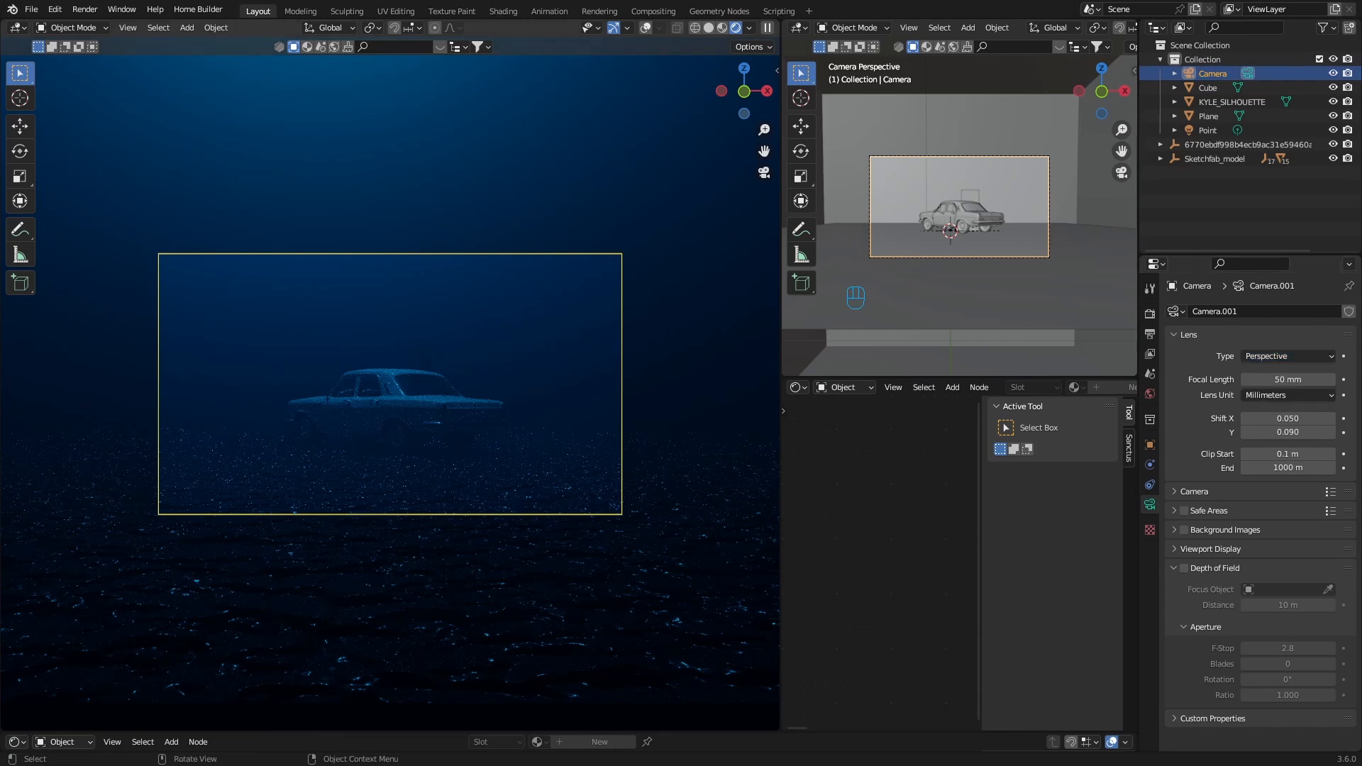
Open the recent scene with the uneven square tiles and show it in rendered shading.
left_click(31, 9)
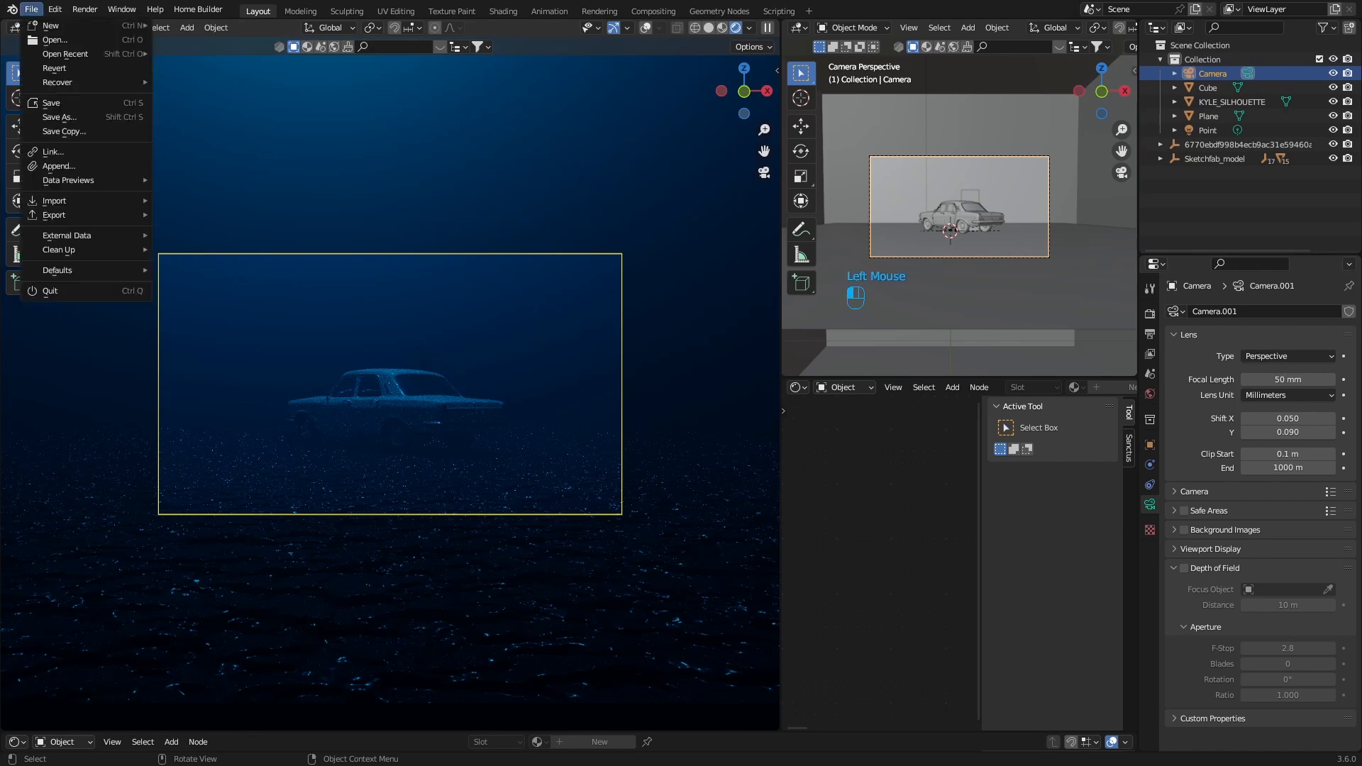
mouse_move(66, 54)
left_click(206, 68)
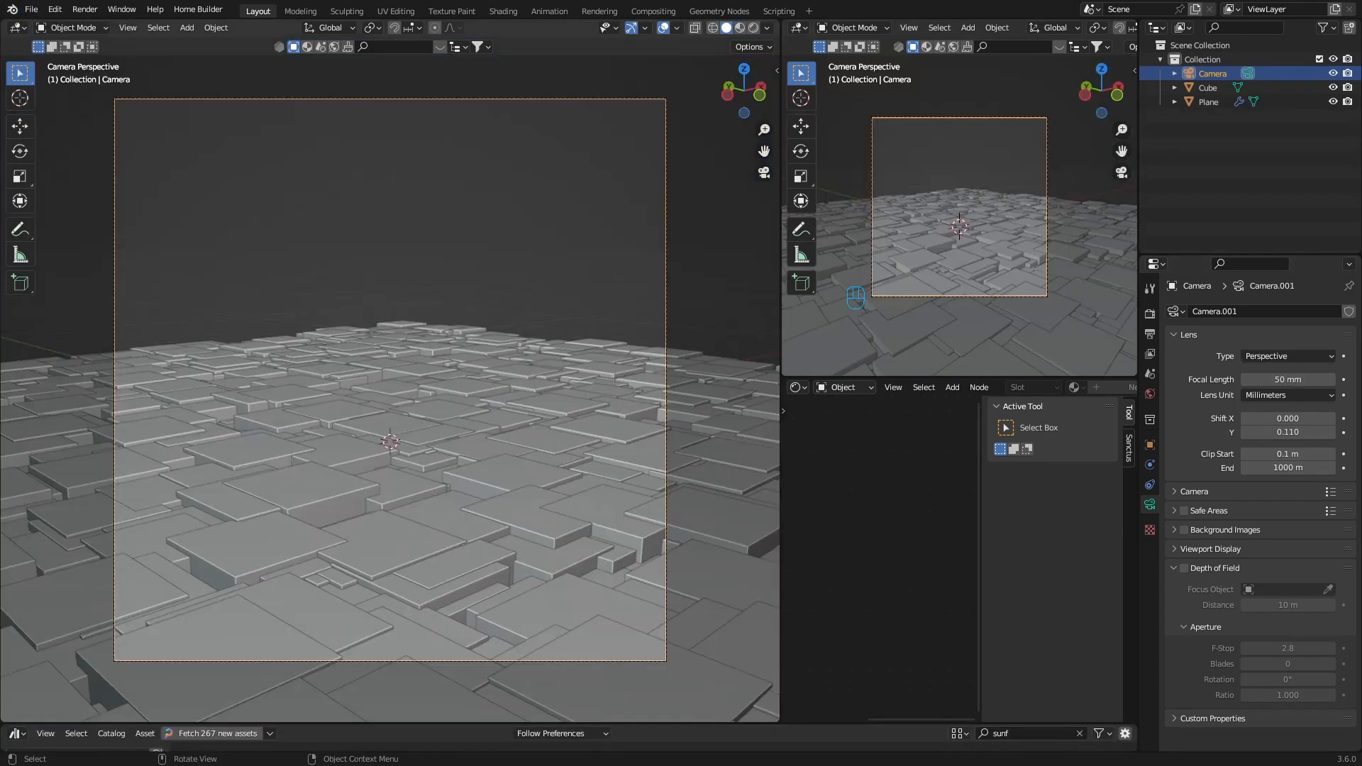
left_click(753, 28)
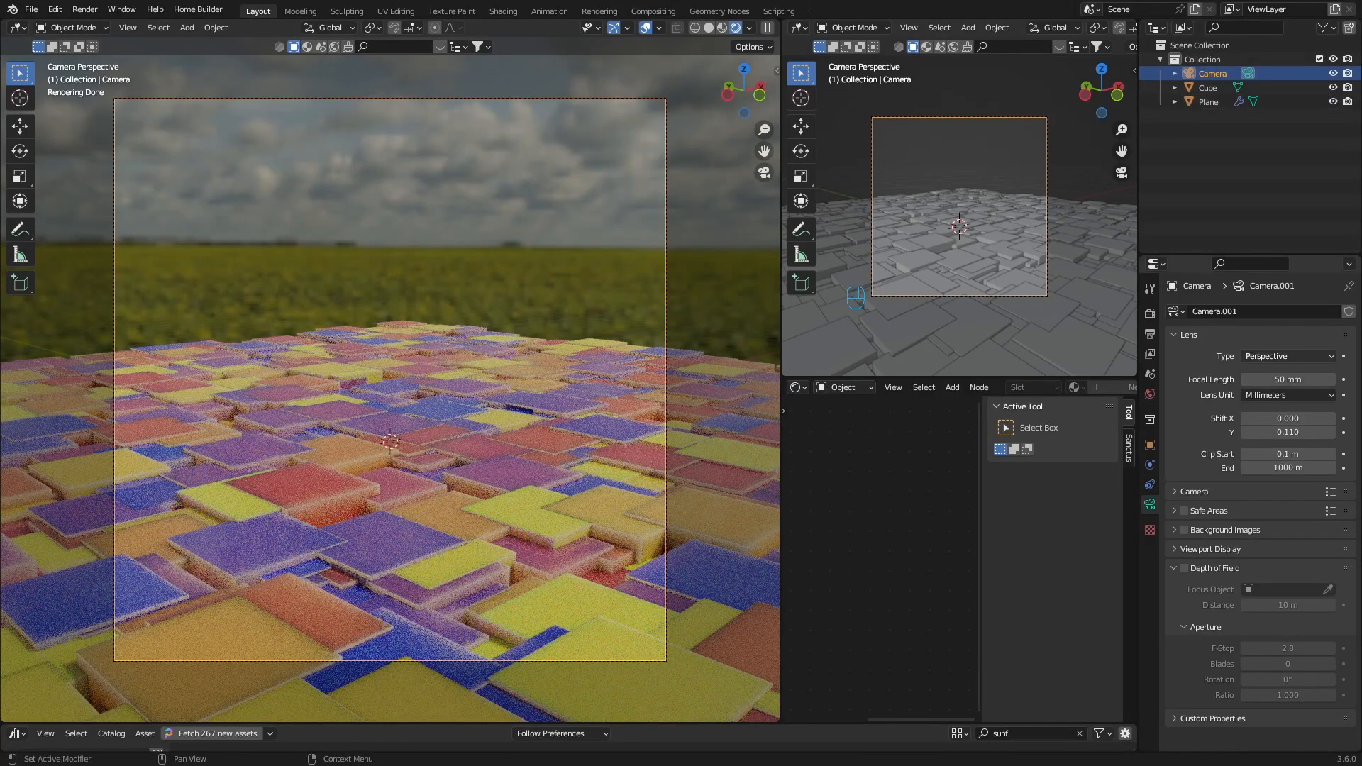
Set the tile scene camera's lens type to Orthographic with an orthographic scale of 5.100, and return to the camera view.
left_click(1288, 356)
left_click(1277, 388)
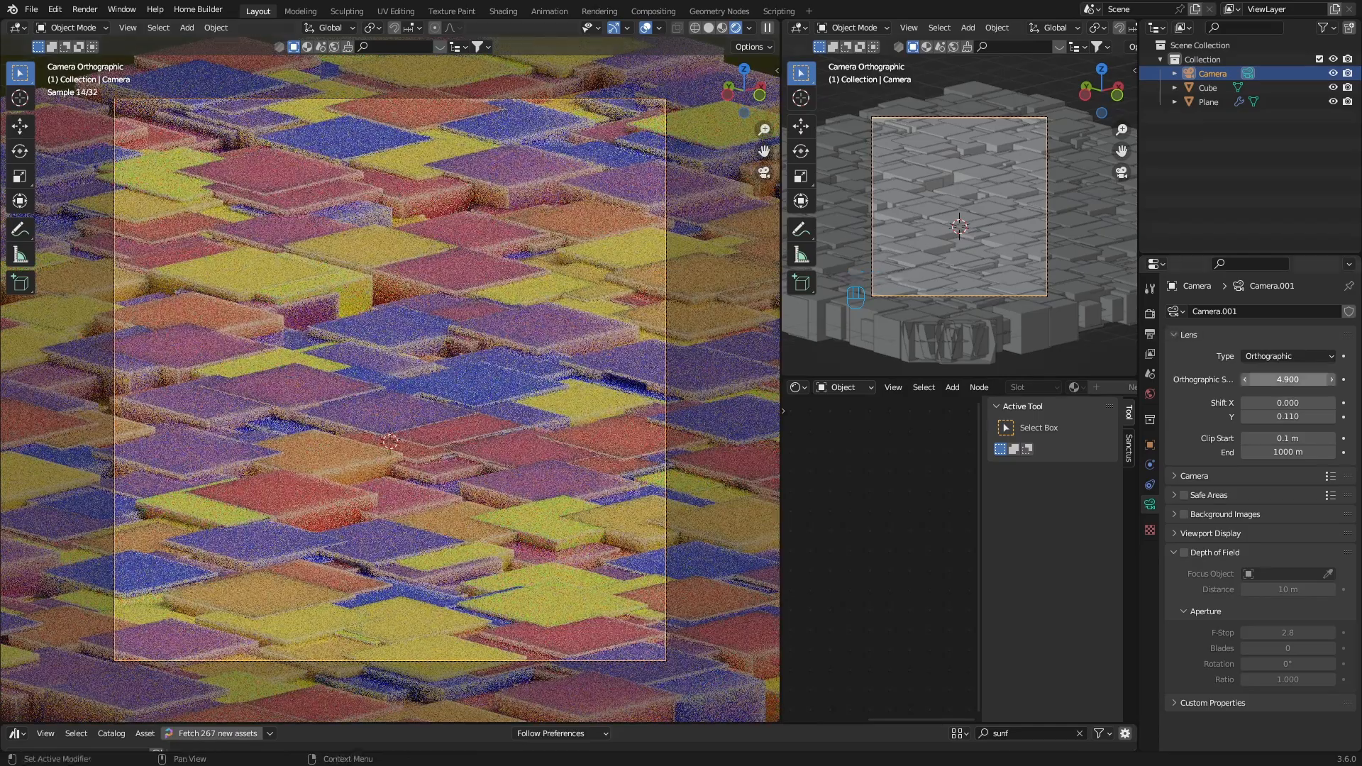
mouse_move(1287, 379)
left_mouse_down()
mouse_move(1320, 380)
mouse_move(1295, 379)
mouse_move(1288, 403)
left_mouse_up()
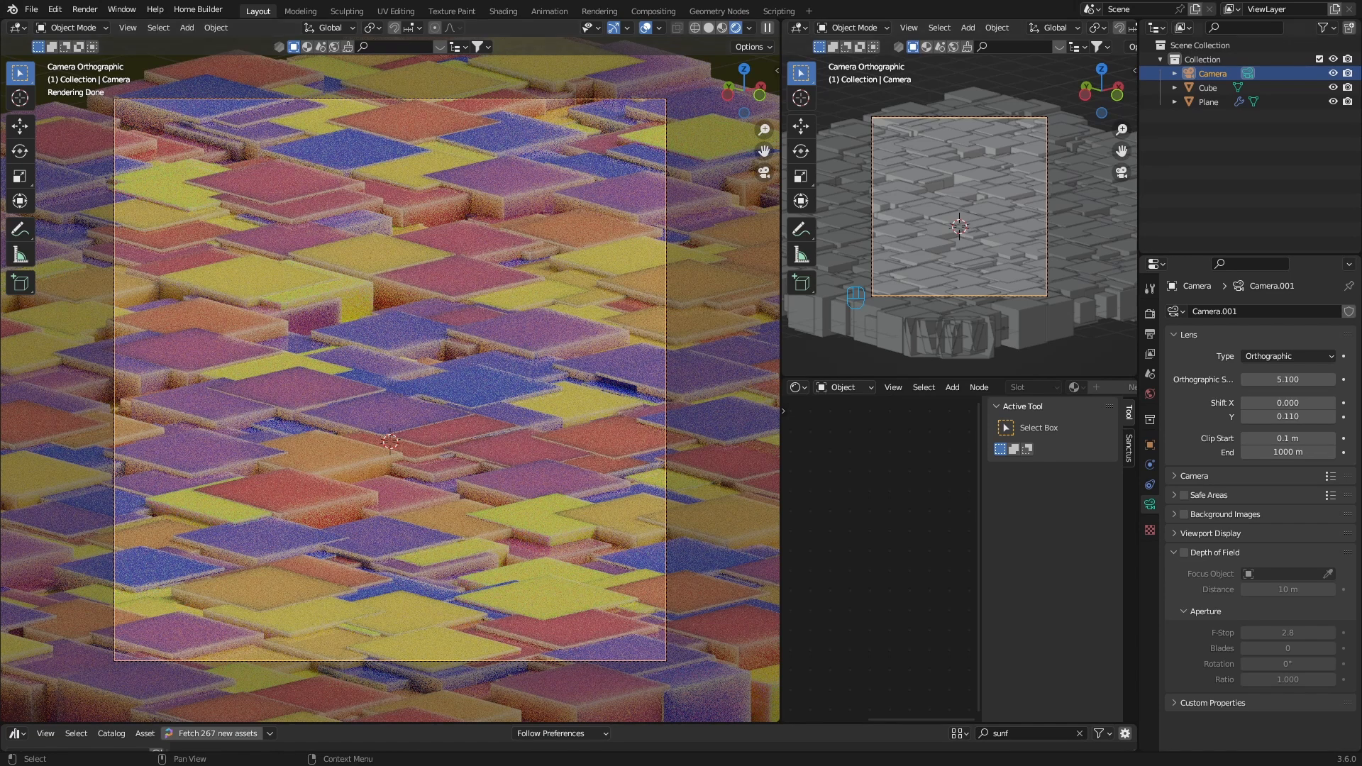
middle_click_drag(425, 398, 454, 348)
left_click(765, 173)
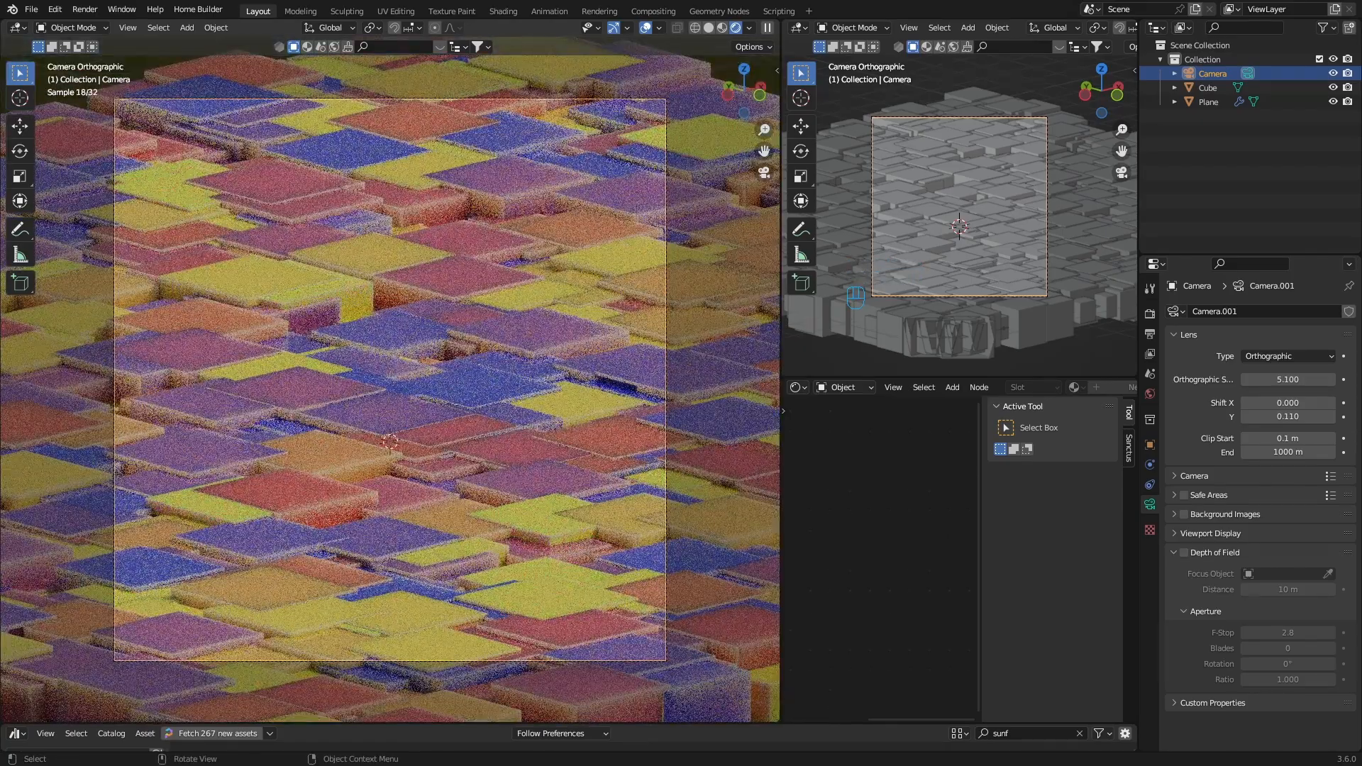
Return the tile scene camera's lens type to Perspective and set its vertical shift to -0.390.
left_click(1288, 356)
left_click(1277, 372)
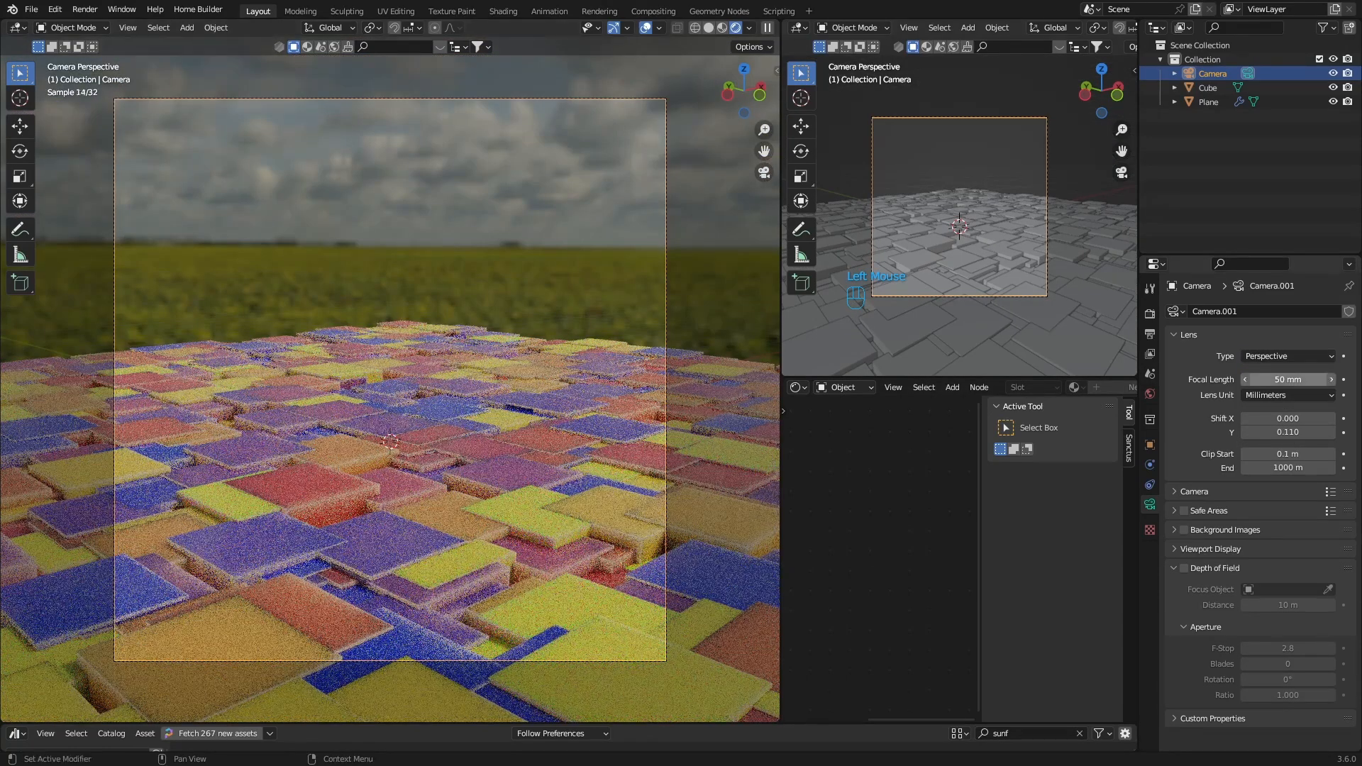
left_click_drag(1287, 432, 1245, 432)
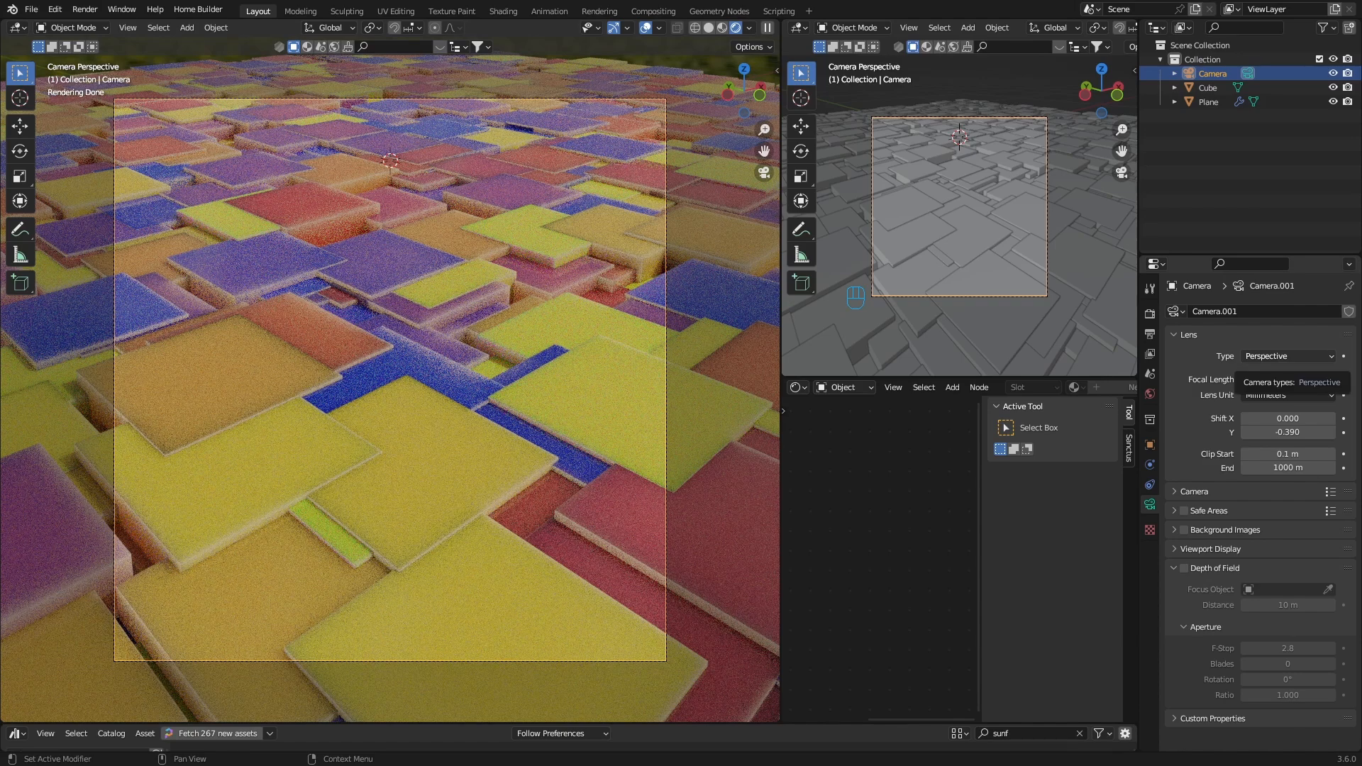
Set the tile scene camera back to Orthographic and its vertical shift to 0.130.
left_click(1288, 356)
left_click(1288, 388)
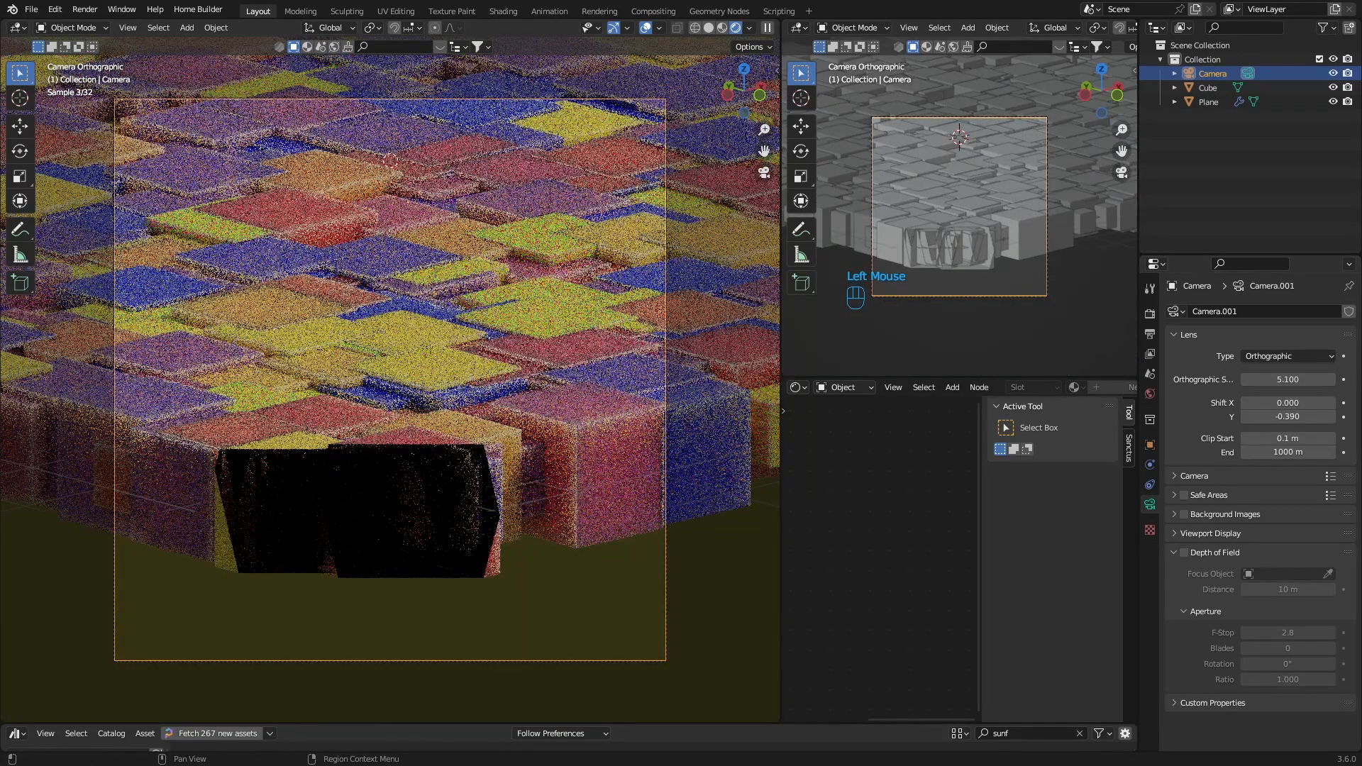
mouse_move(1288, 417)
left_mouse_down()
mouse_move(1338, 417)
mouse_move(1286, 417)
left_mouse_up()
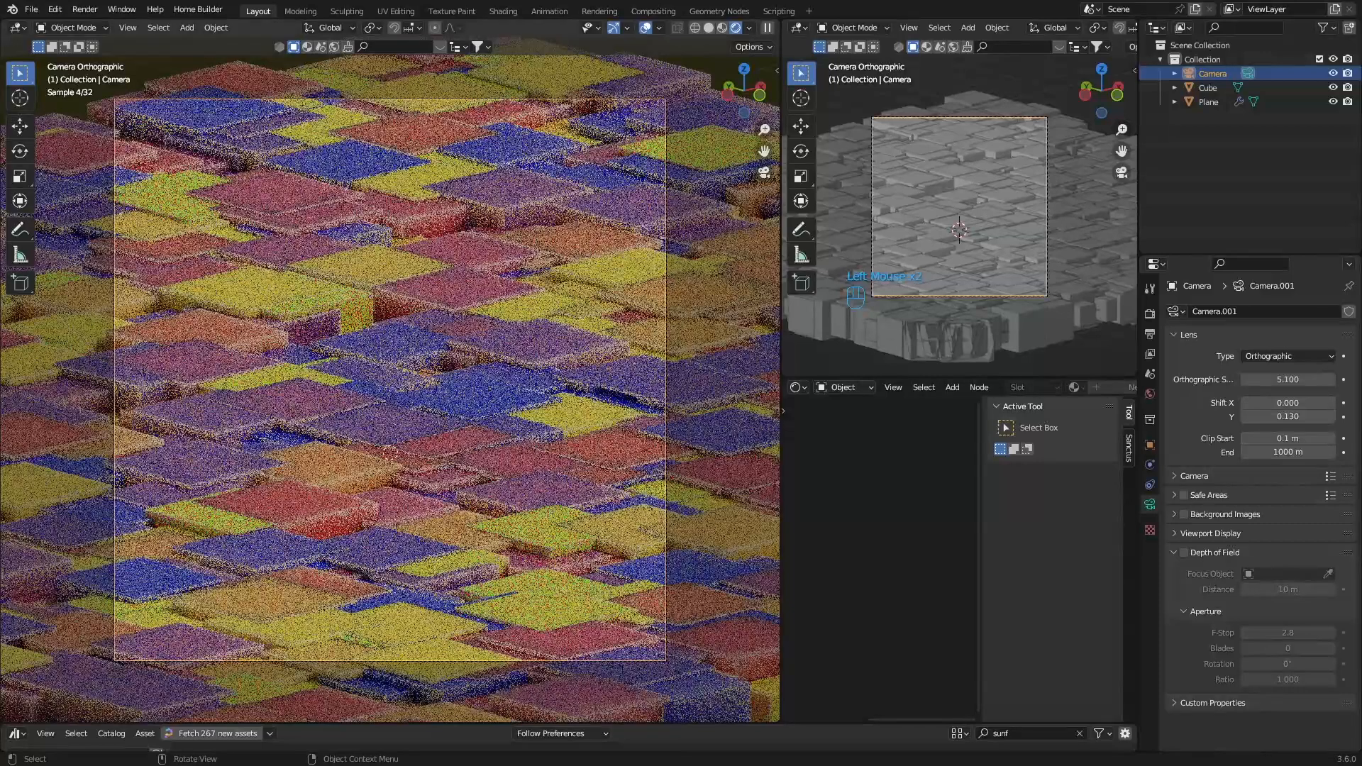
Open the recent scene with the gridded cubes and spheres and show its camera view in rendered shading.
left_click(31, 9)
mouse_move(86, 54)
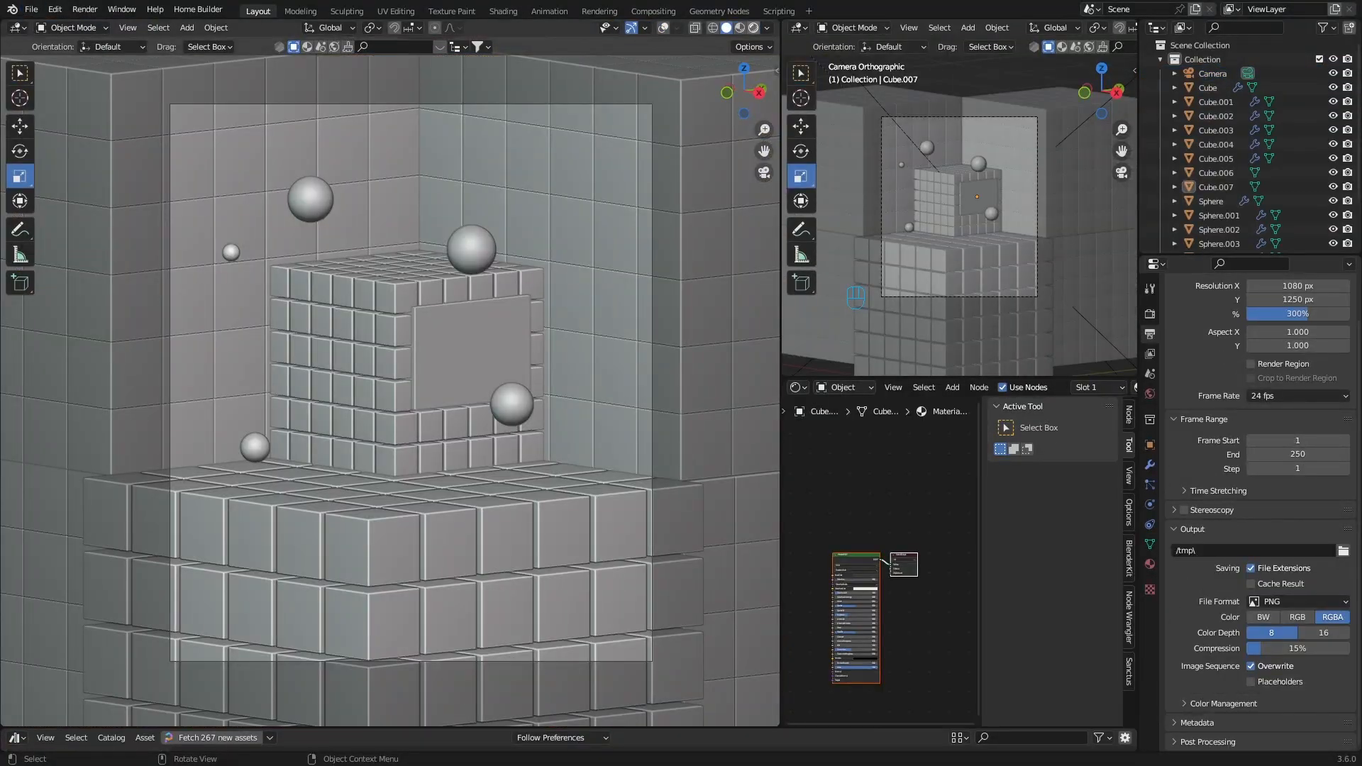
left_click(754, 27)
middle_click_drag(454, 369, 458, 408)
left_click(764, 172)
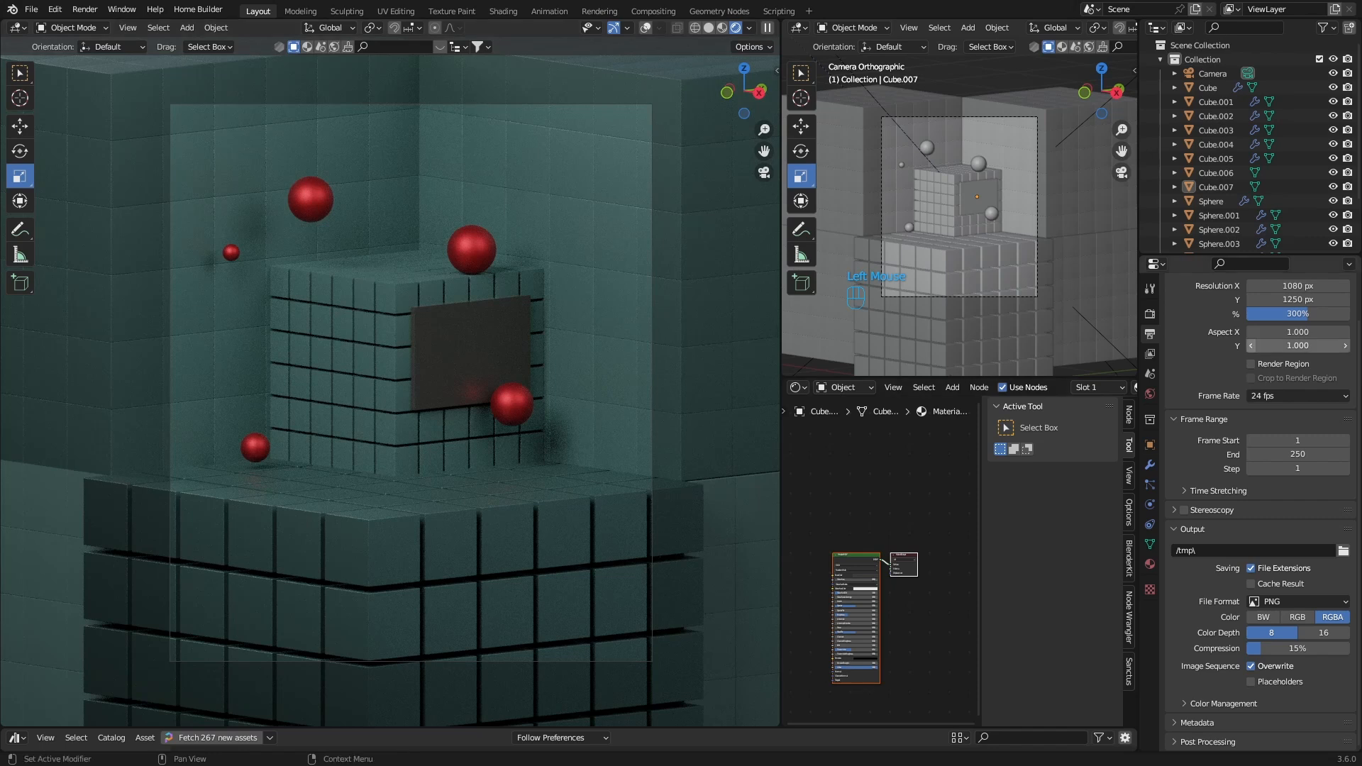
Select the cube and sphere scene's camera and set its lens type to Perspective.
left_click(1212, 74)
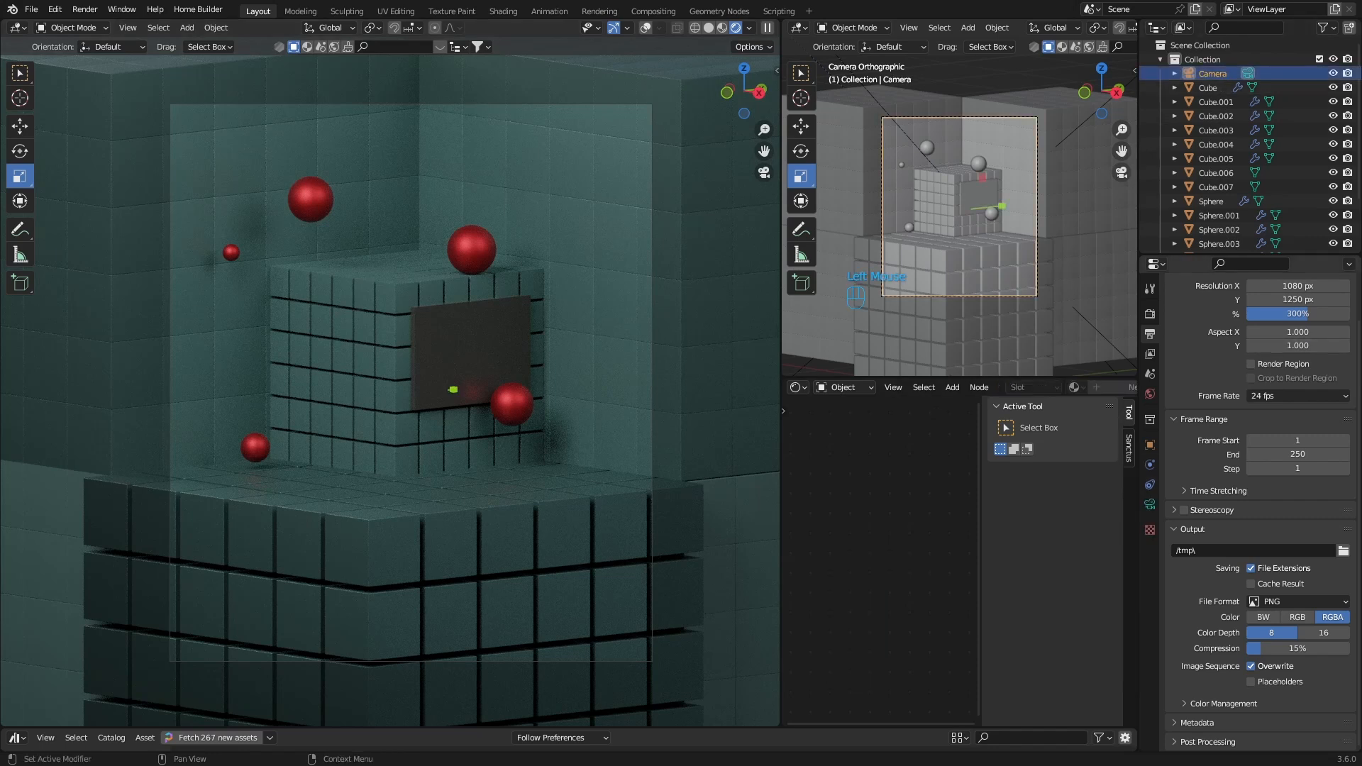
left_click(1150, 504)
left_click(1289, 357)
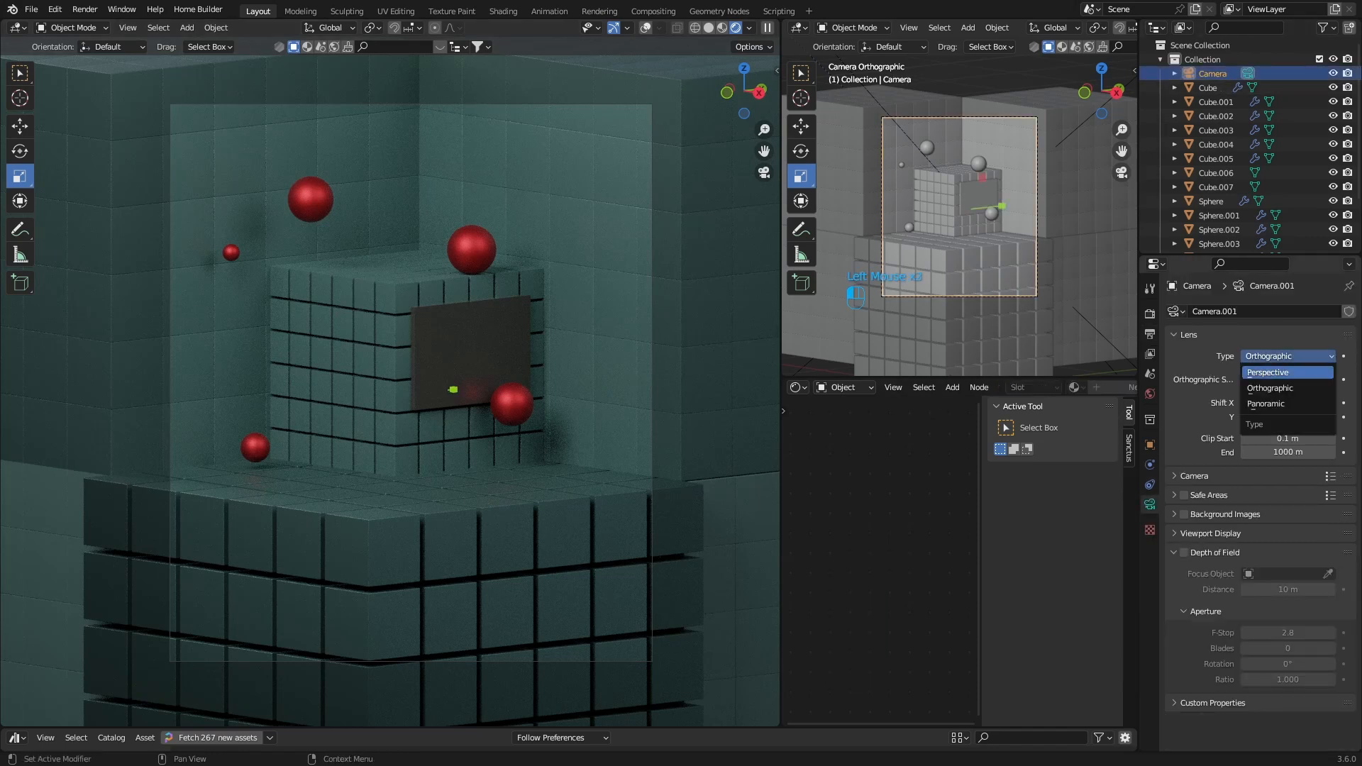
left_click(1287, 373)
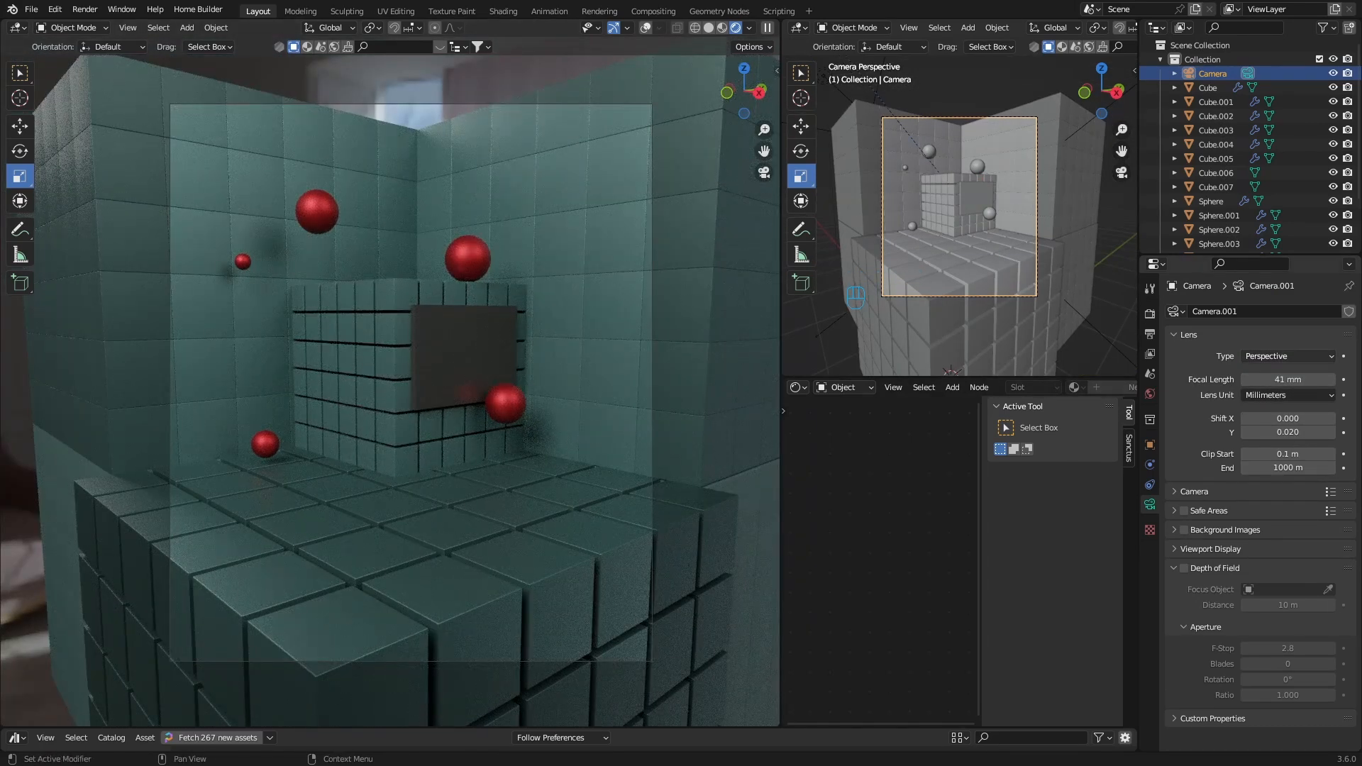
left_click(1289, 356)
left_click(1287, 372)
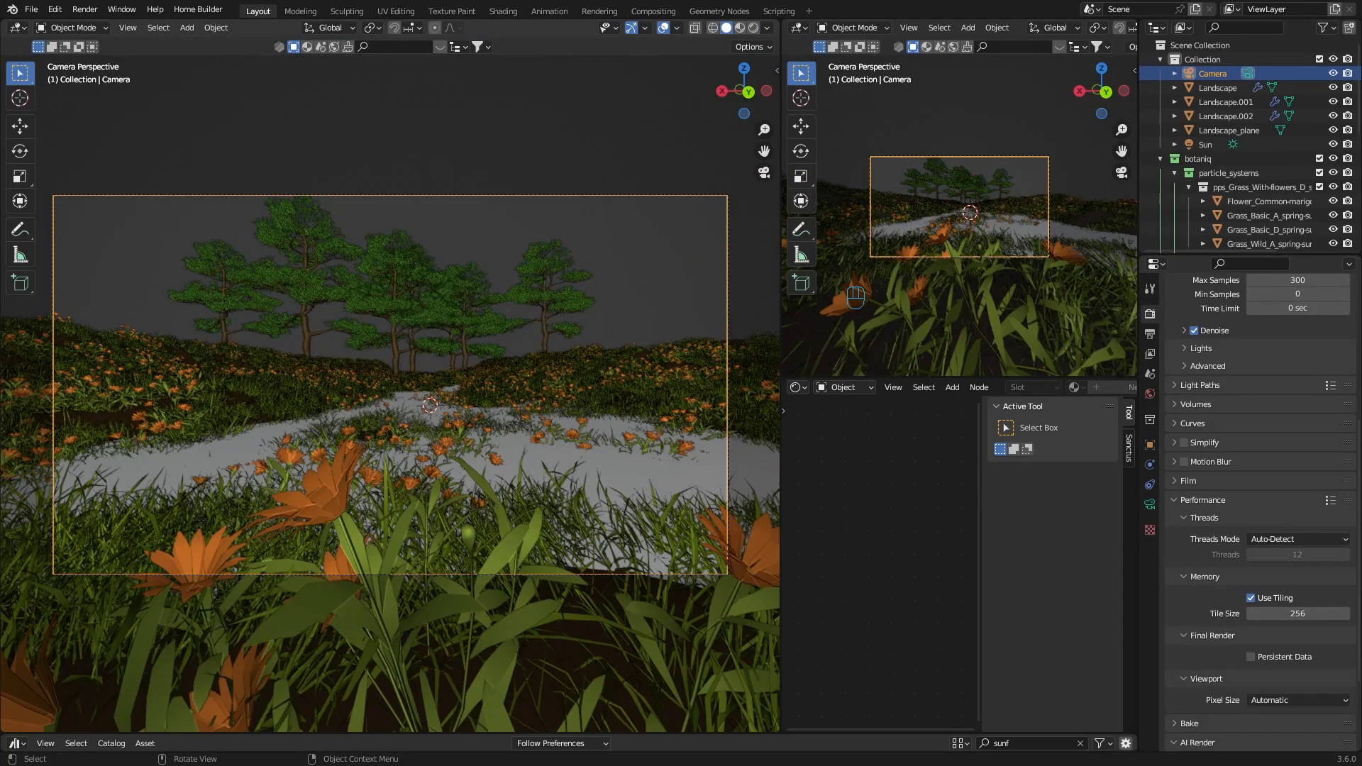
Show the flower landscape in rendered shading and set its camera to a 25 mm focal length and a vertical shift of -0.070.
left_click(753, 28)
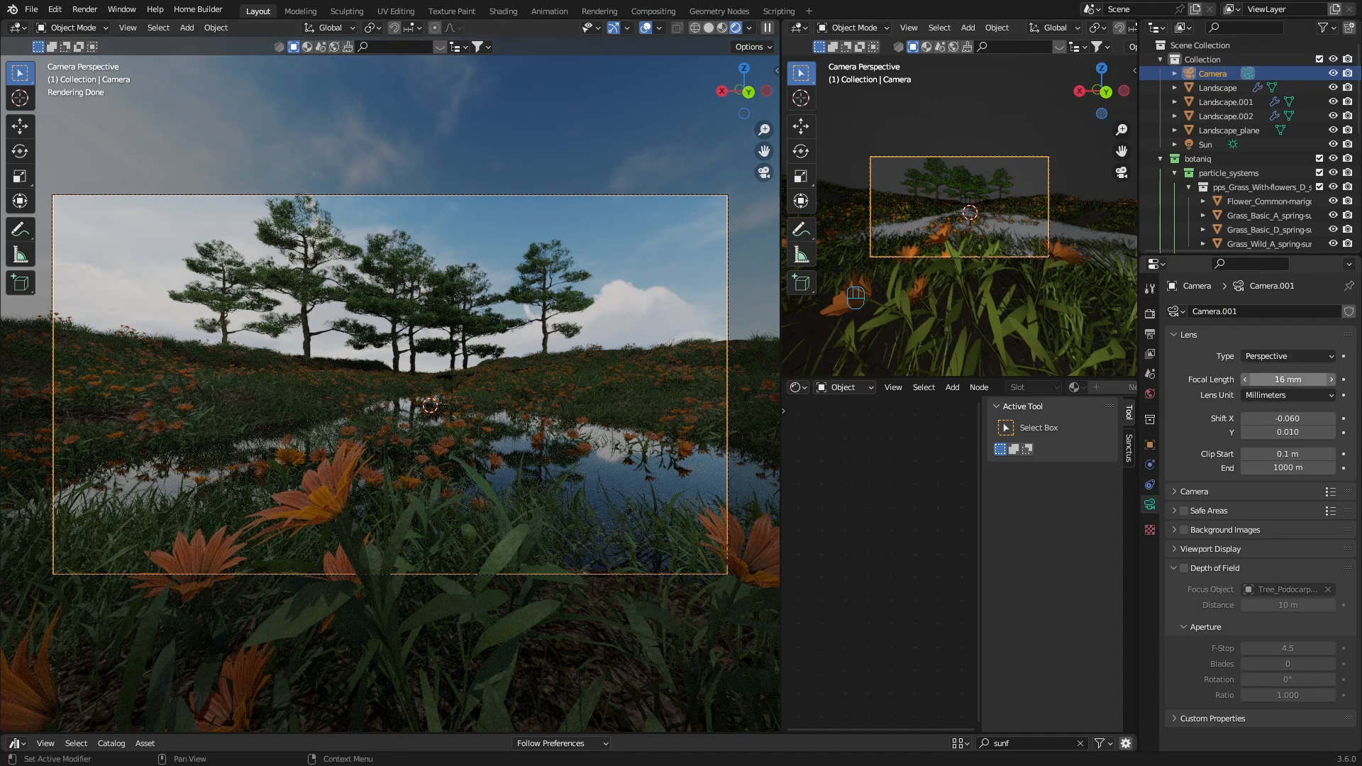
left_click(1287, 379)
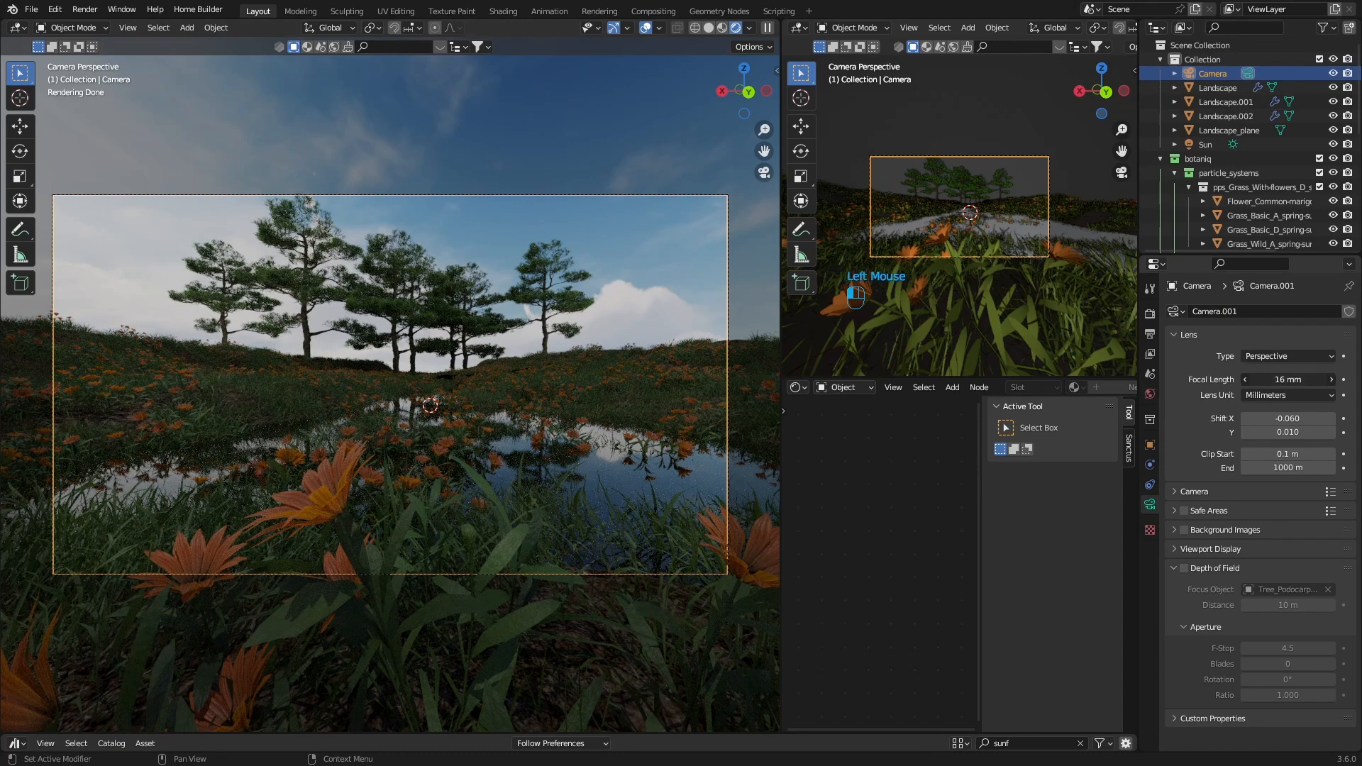
left_click_drag(1287, 379, 1294, 380)
left_click_drag(1288, 432, 1280, 432)
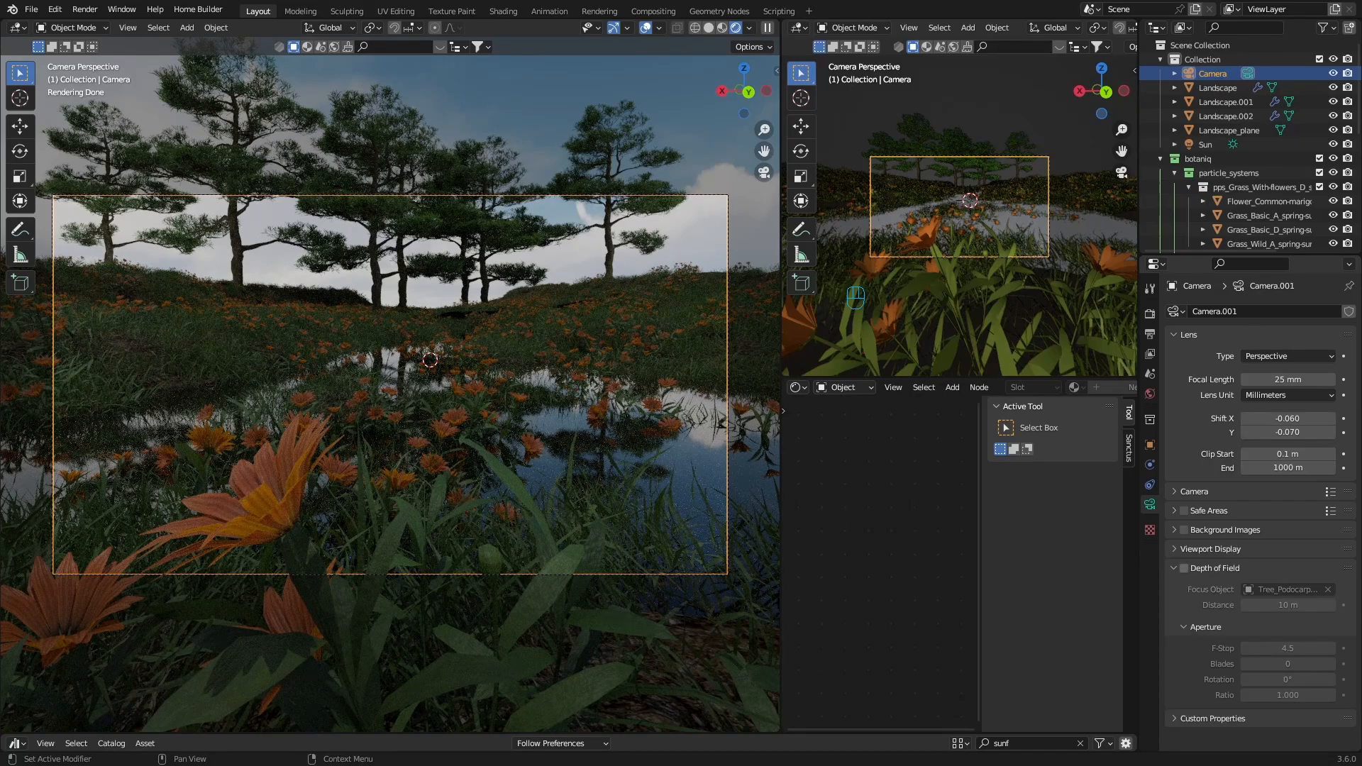
Enable depth of field on the landscape camera and set its aperture F-Stop to 16.
left_click(1184, 568)
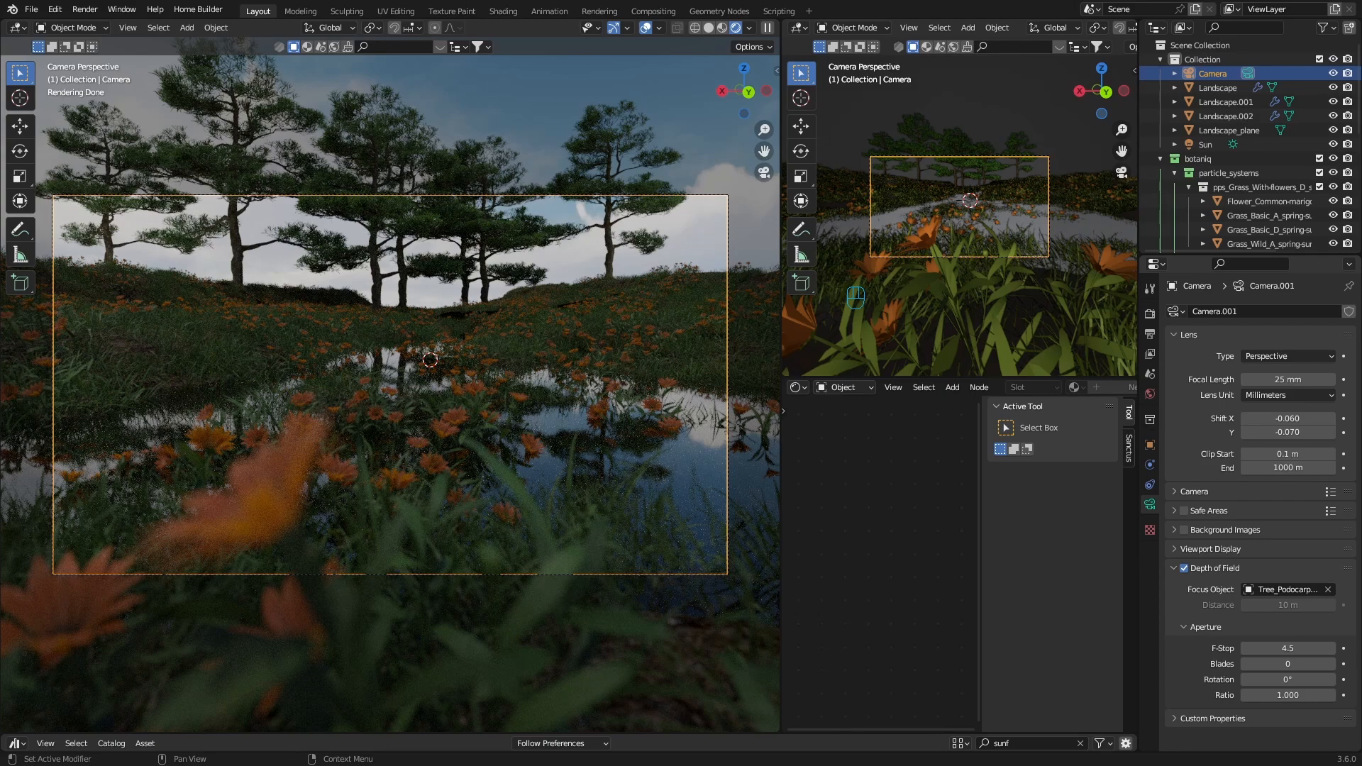
left_click(1184, 568)
left_click(1184, 568)
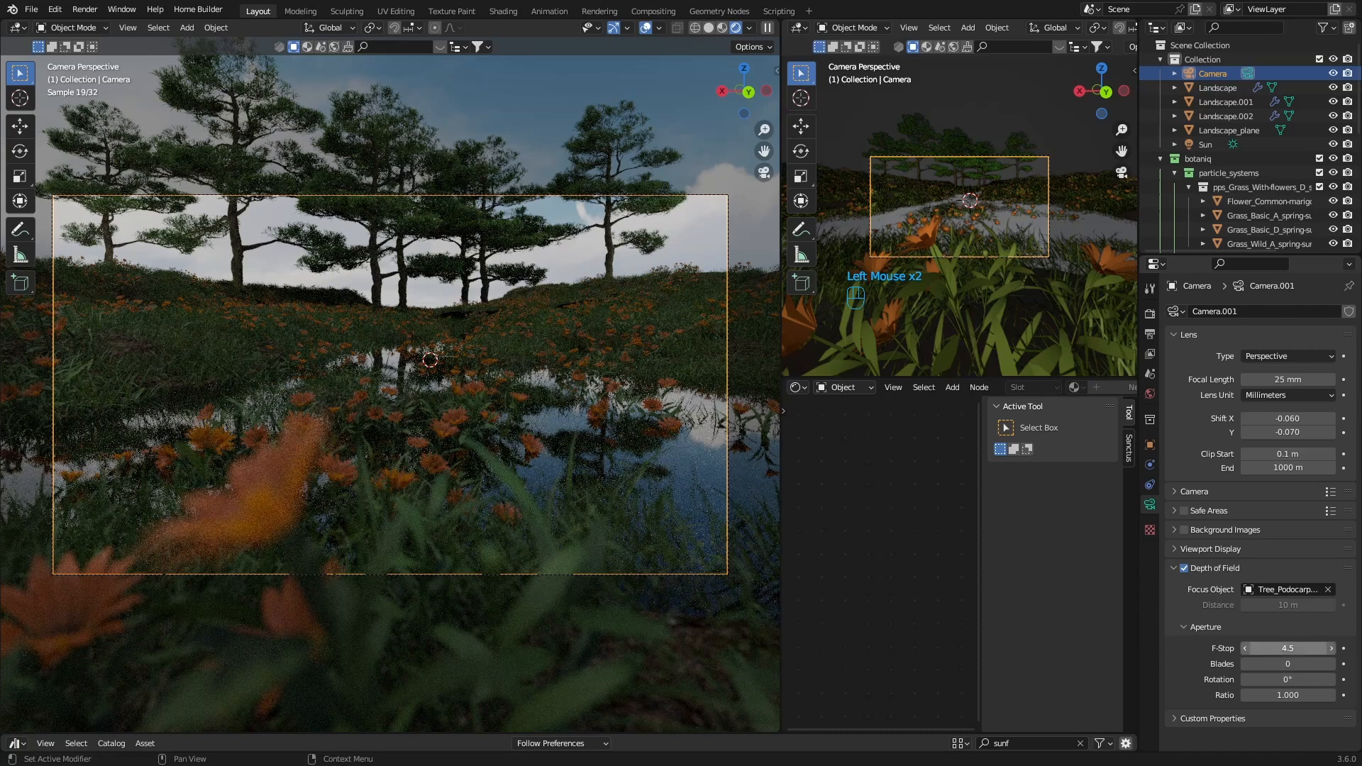
left_click(1288, 648)
key("BackSpace")
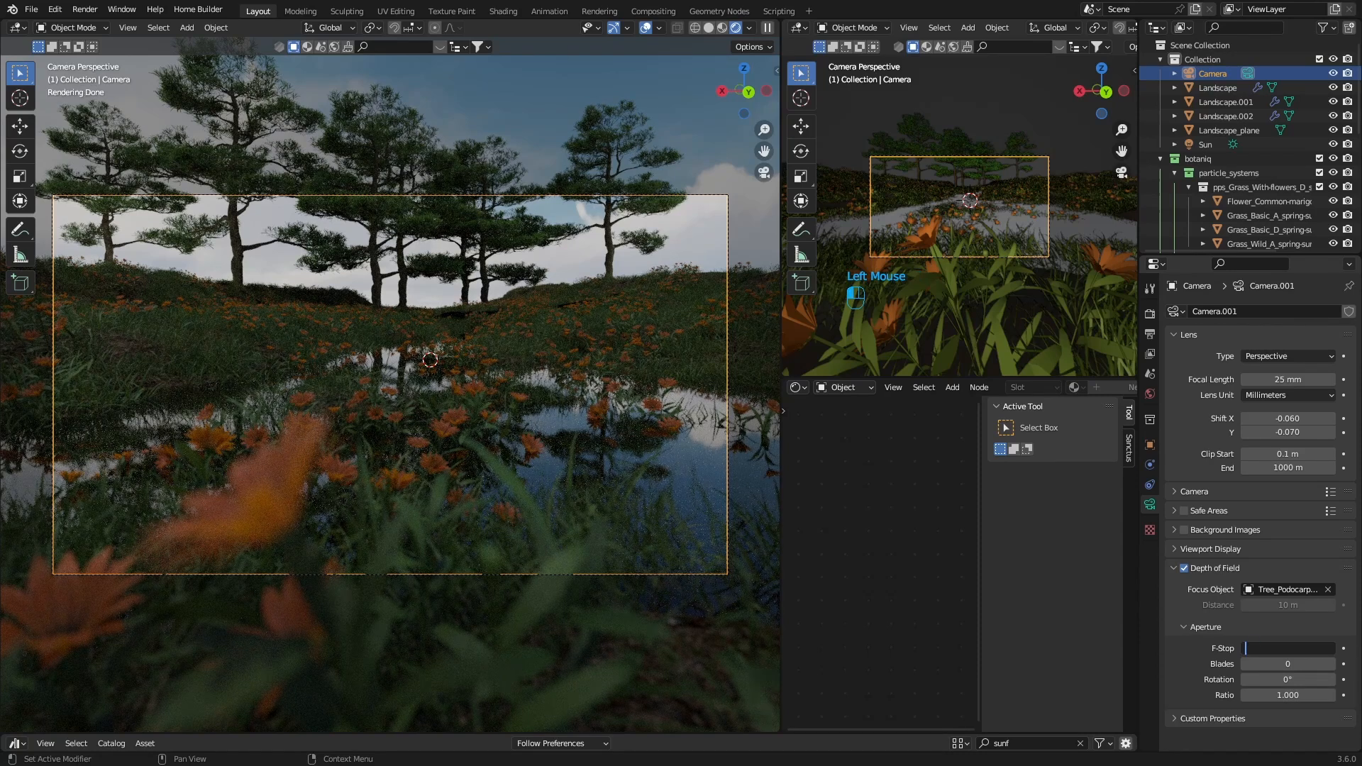
type("16")
key("Return")
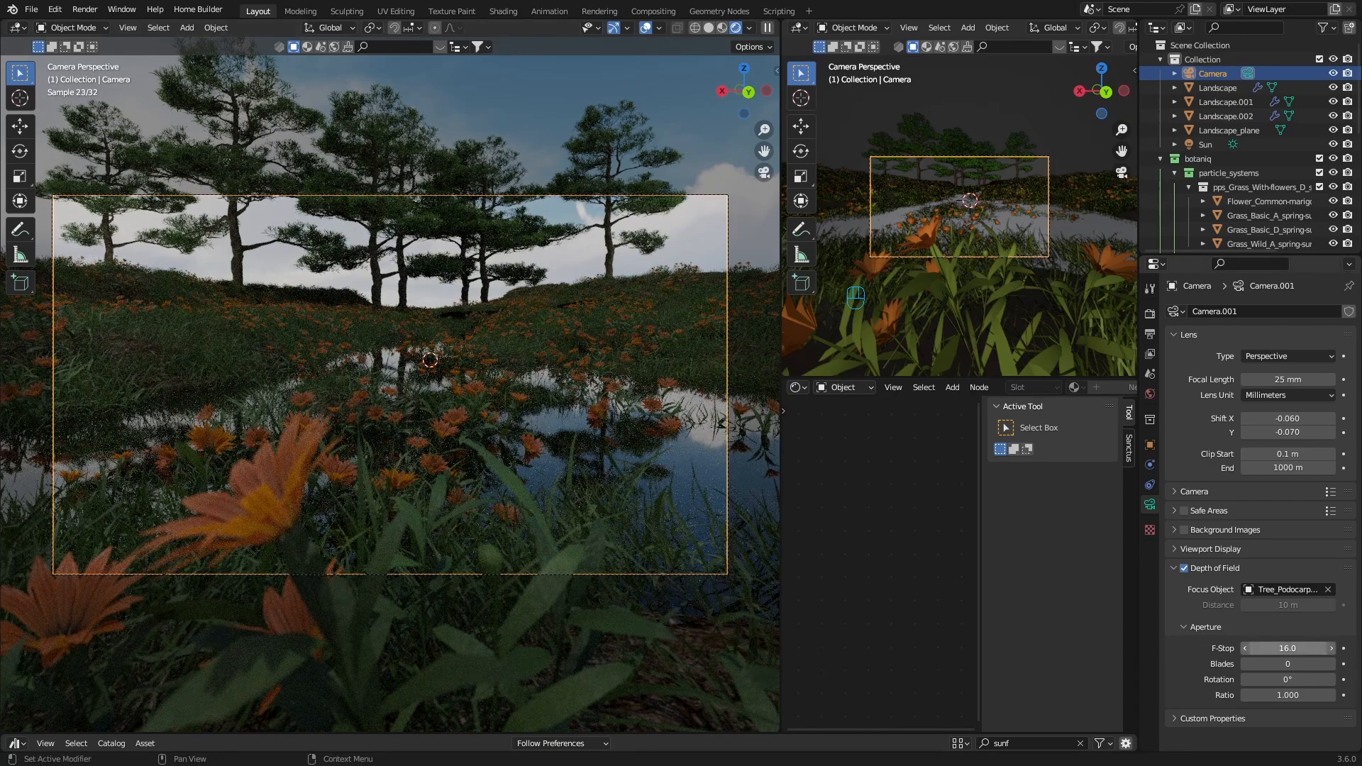
Replace the depth of field focus object with the Landscape object and set the F-Stop to 8.
left_click(1281, 590)
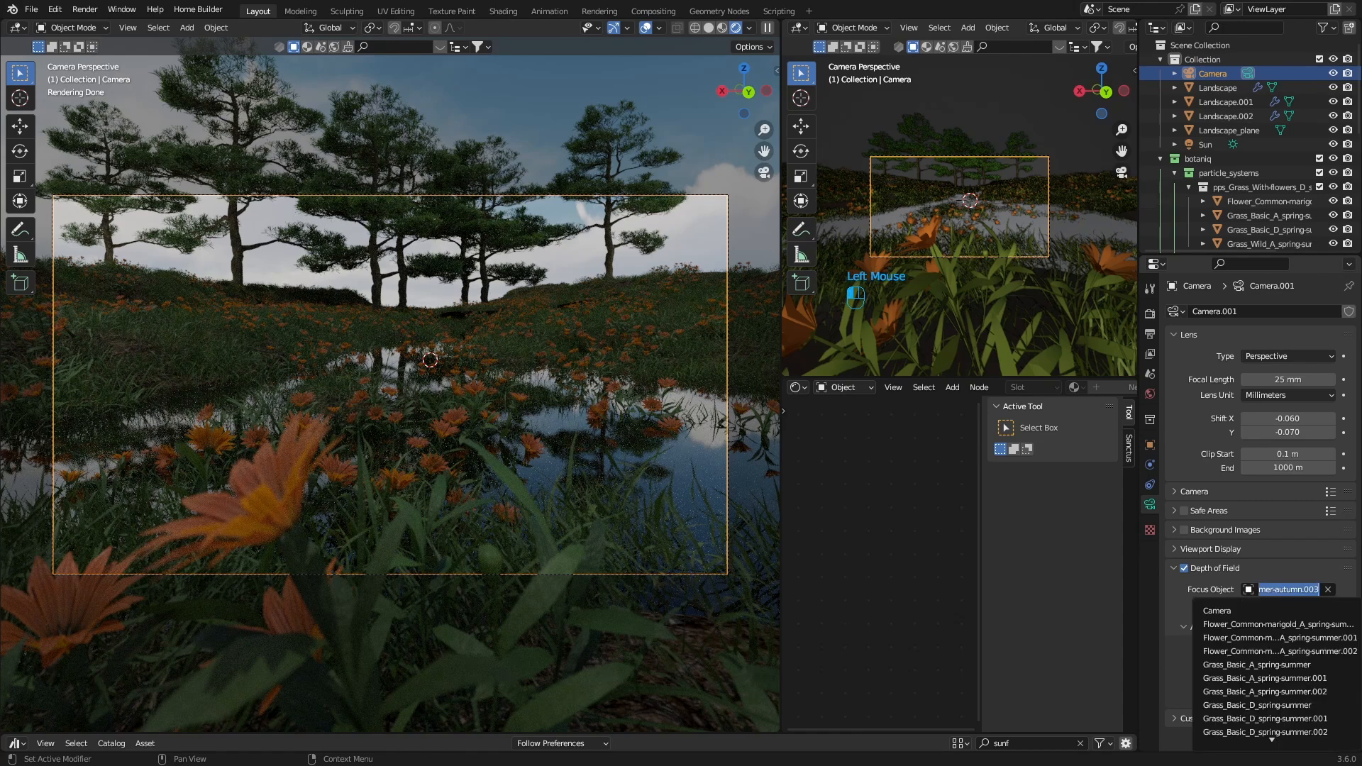
left_click(1328, 589)
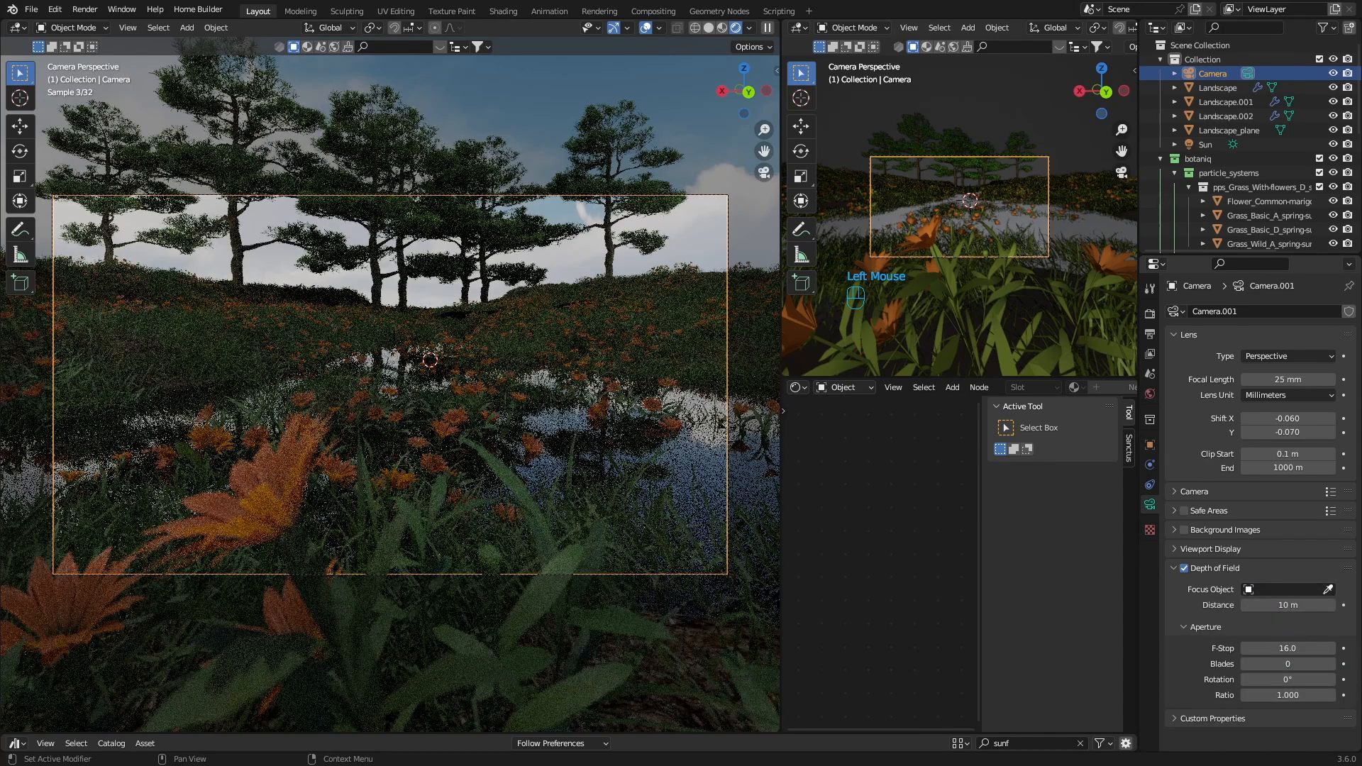
left_click(1328, 590)
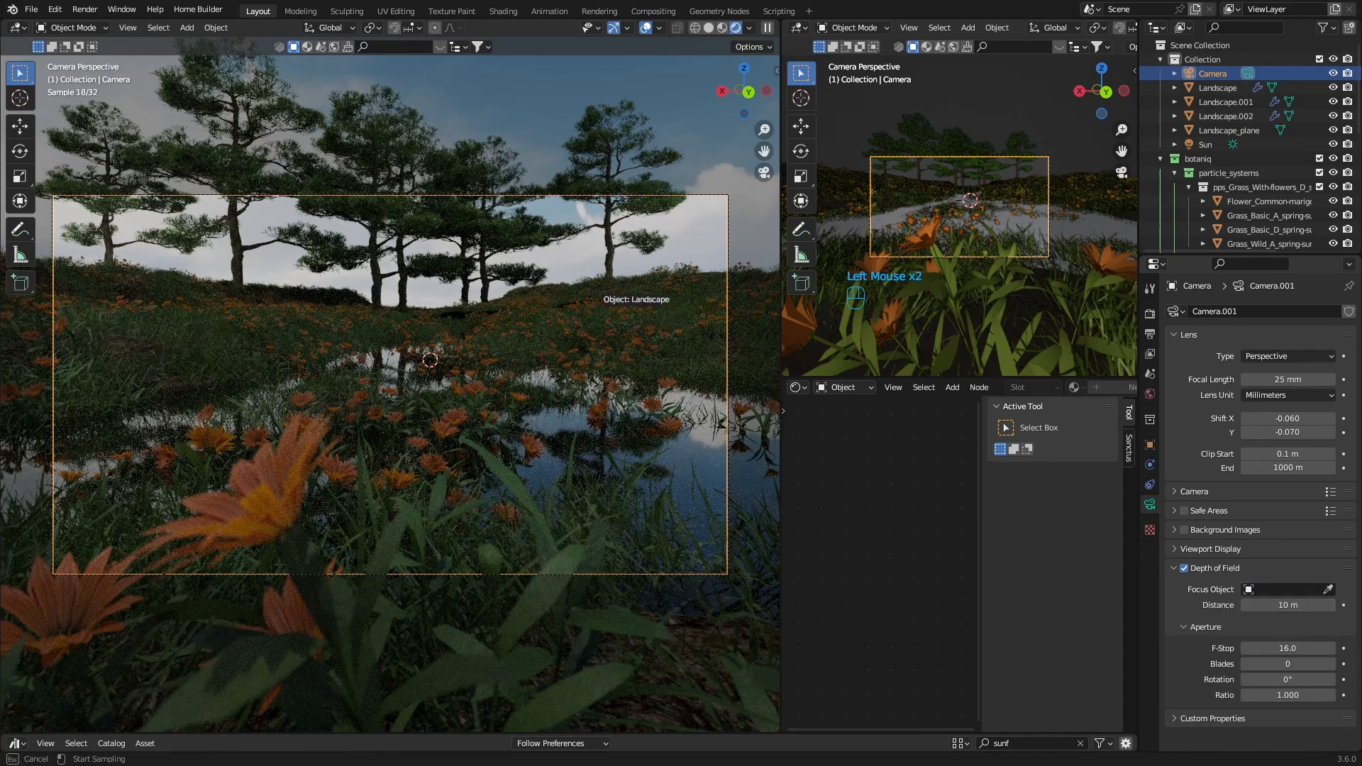
left_click(430, 359)
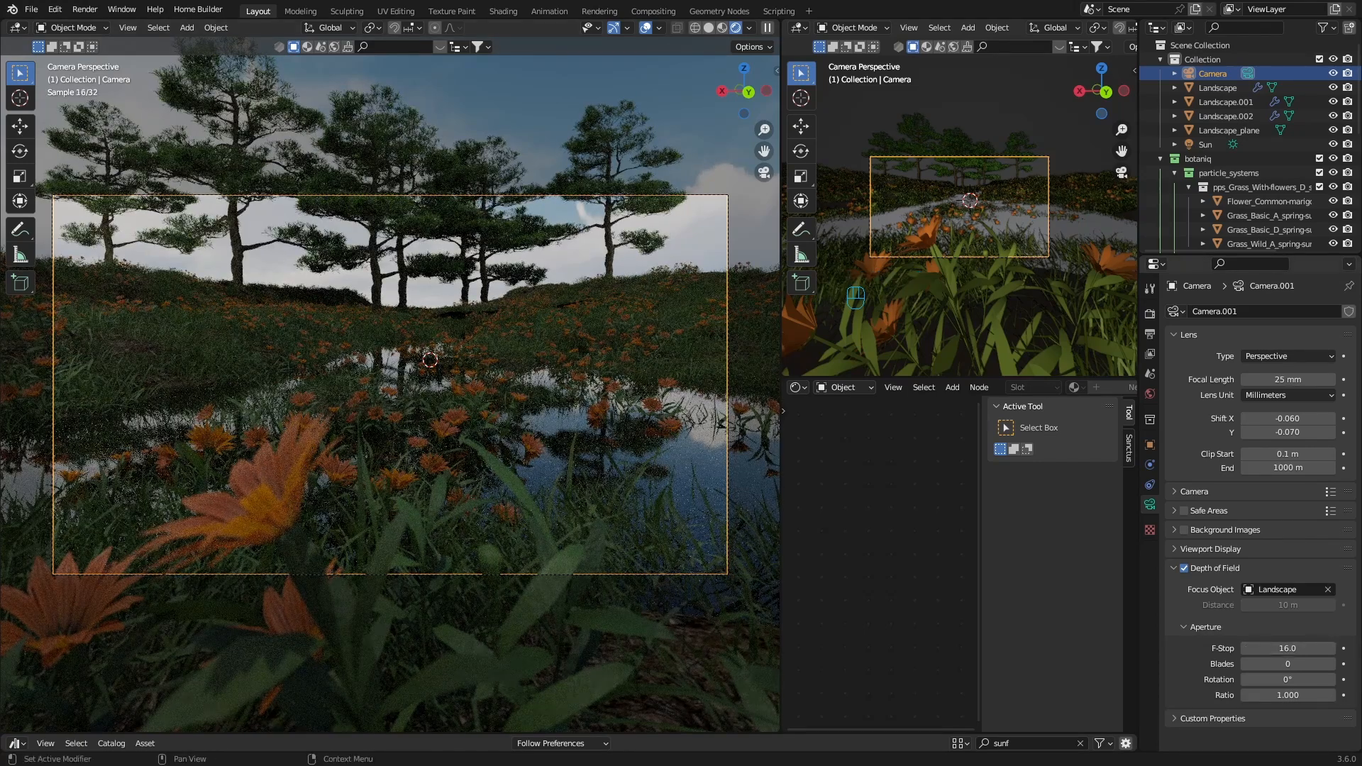
left_click(1287, 648)
type("8")
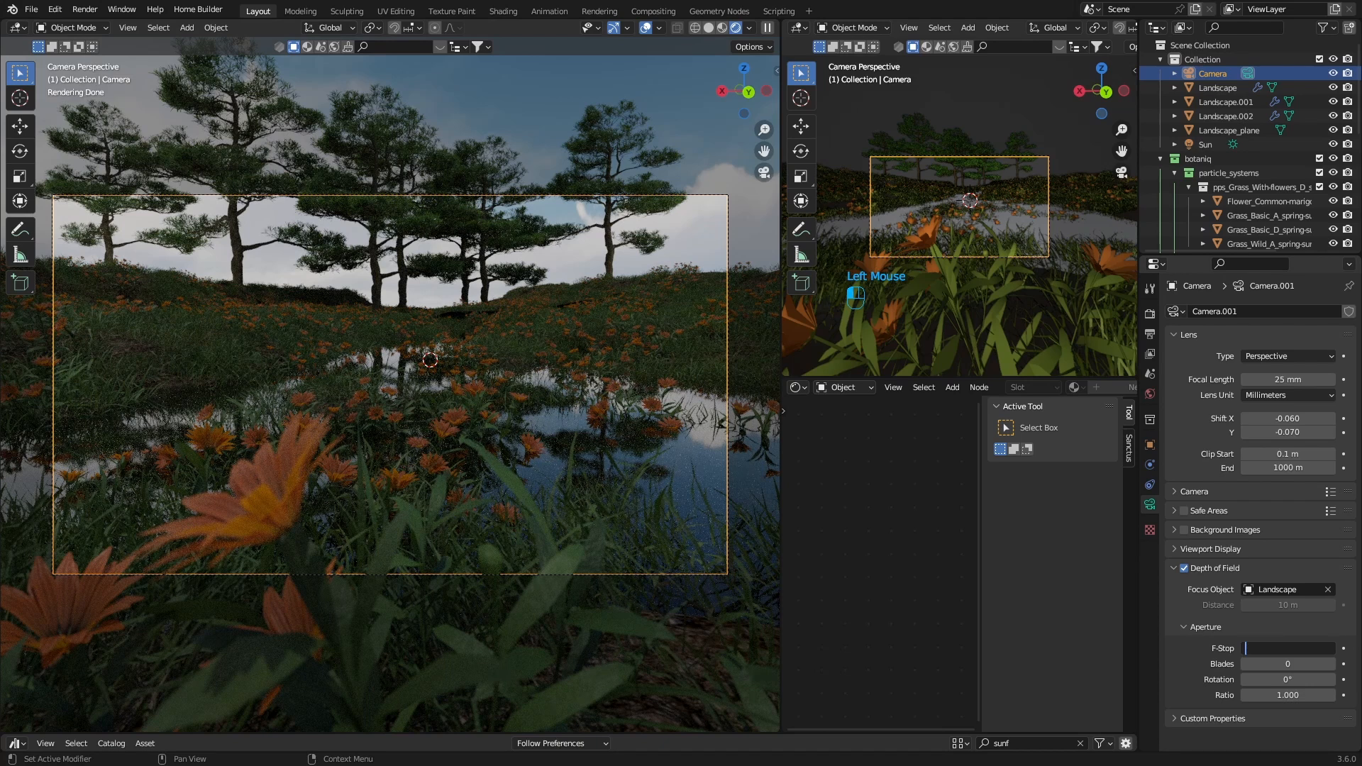
key("Return")
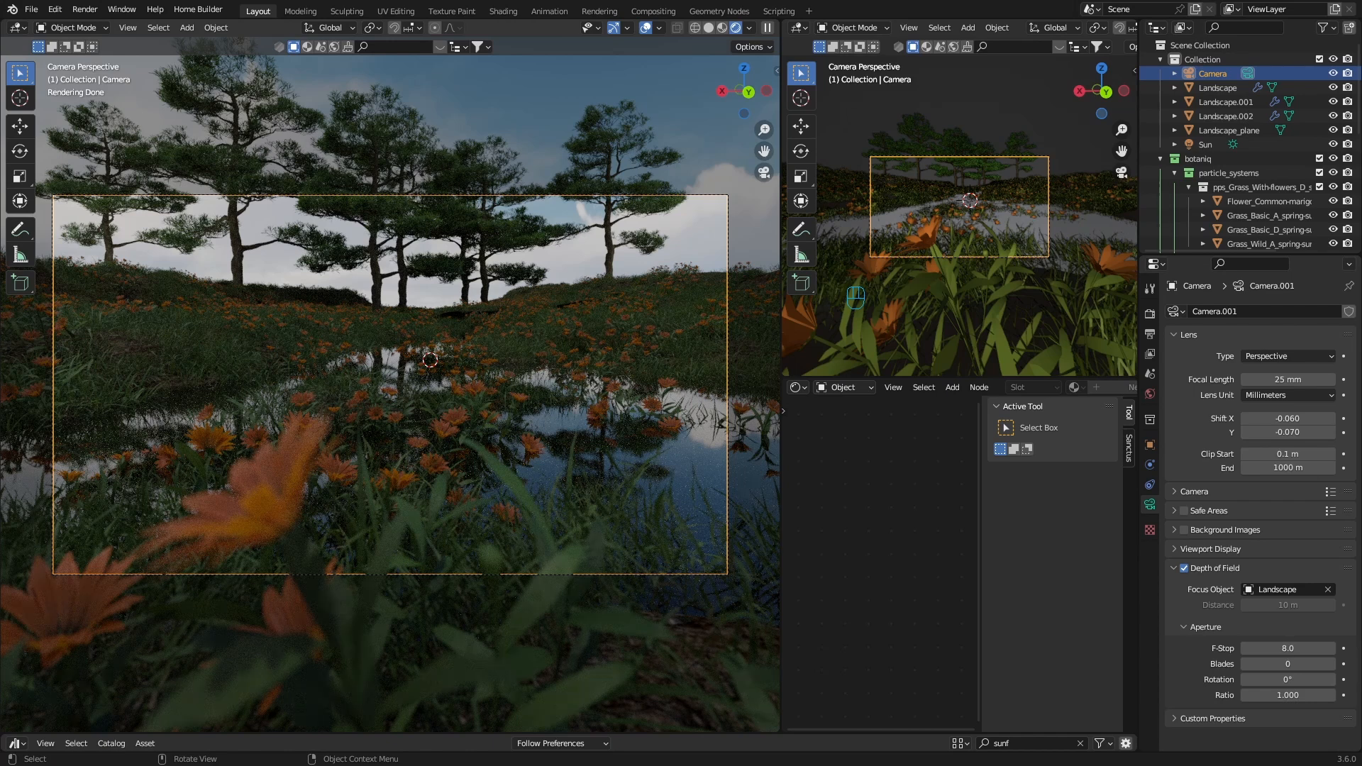
Try the Orthographic lens type on the landscape camera, and compare the Perspective view with depth of field off and on.
left_click(1287, 356)
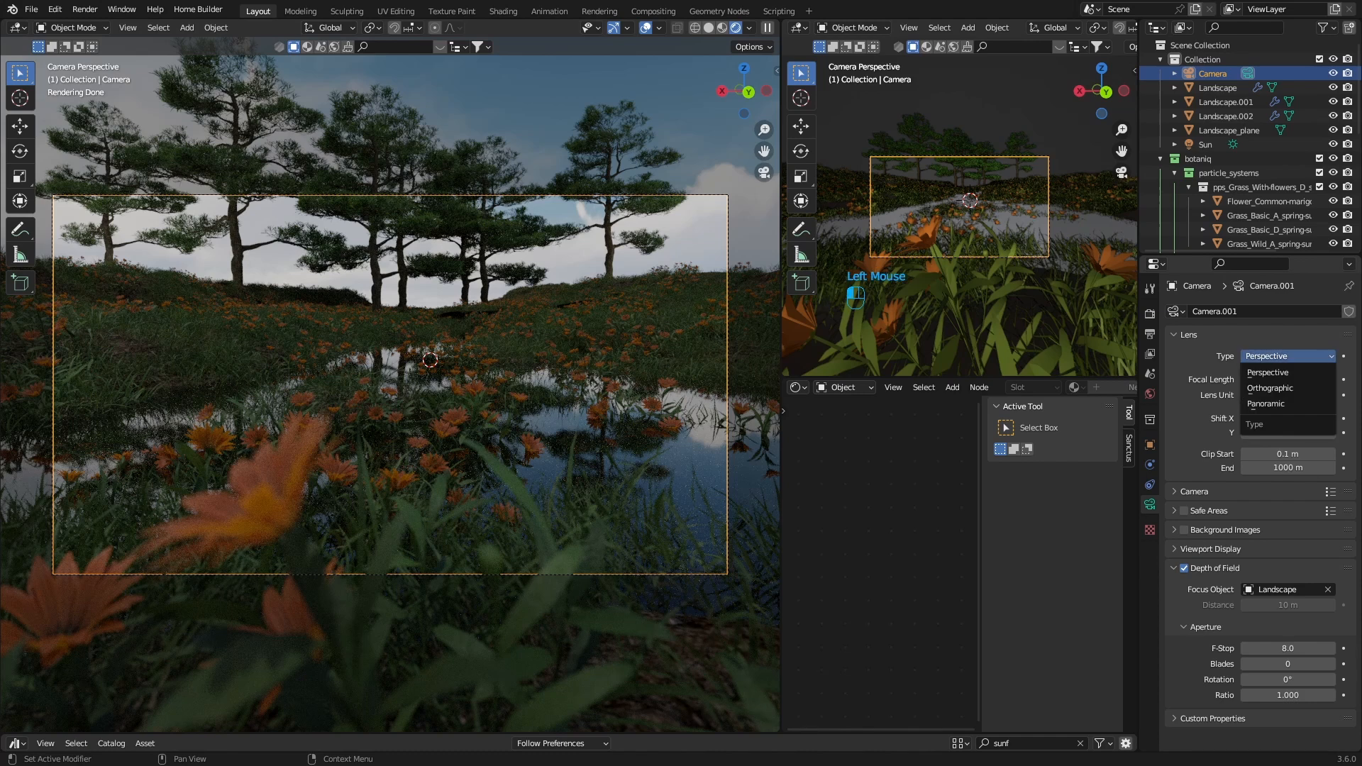
left_click(1288, 388)
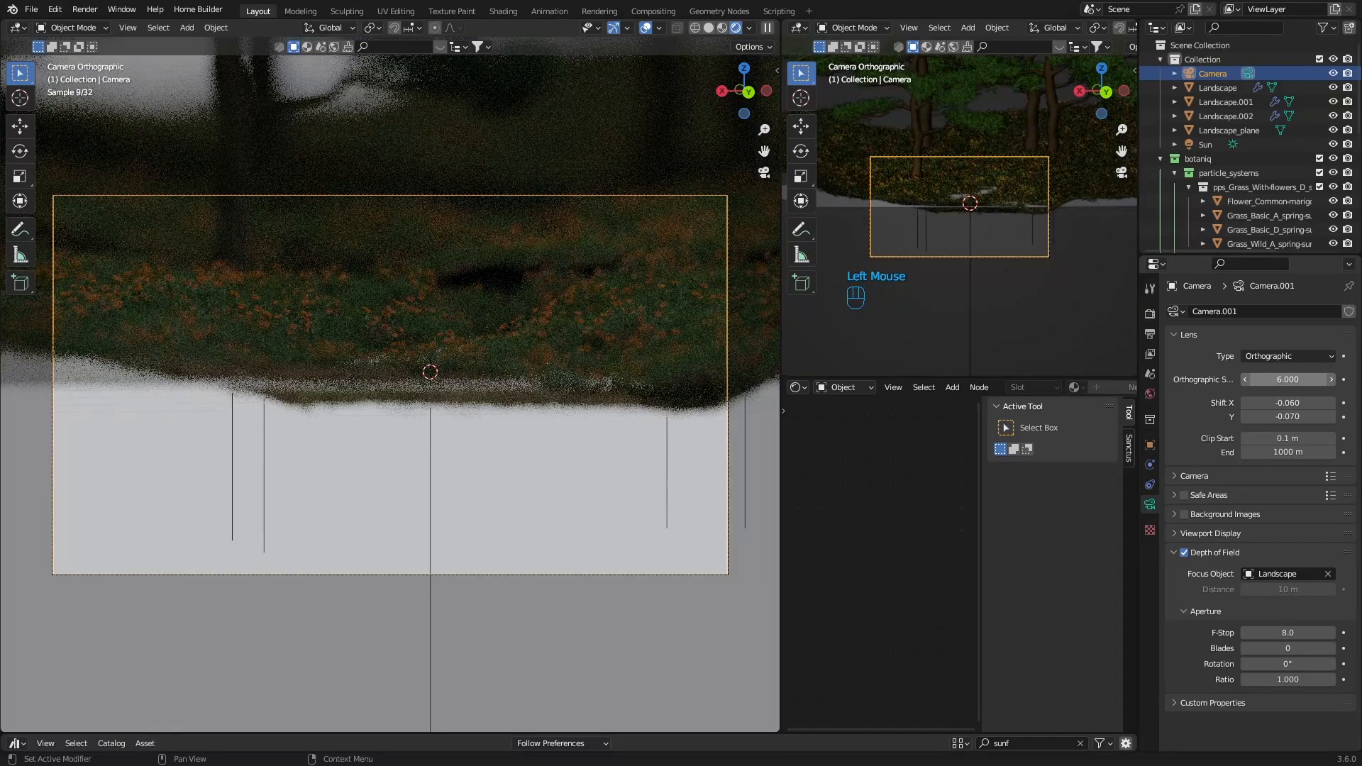
left_click(1287, 356)
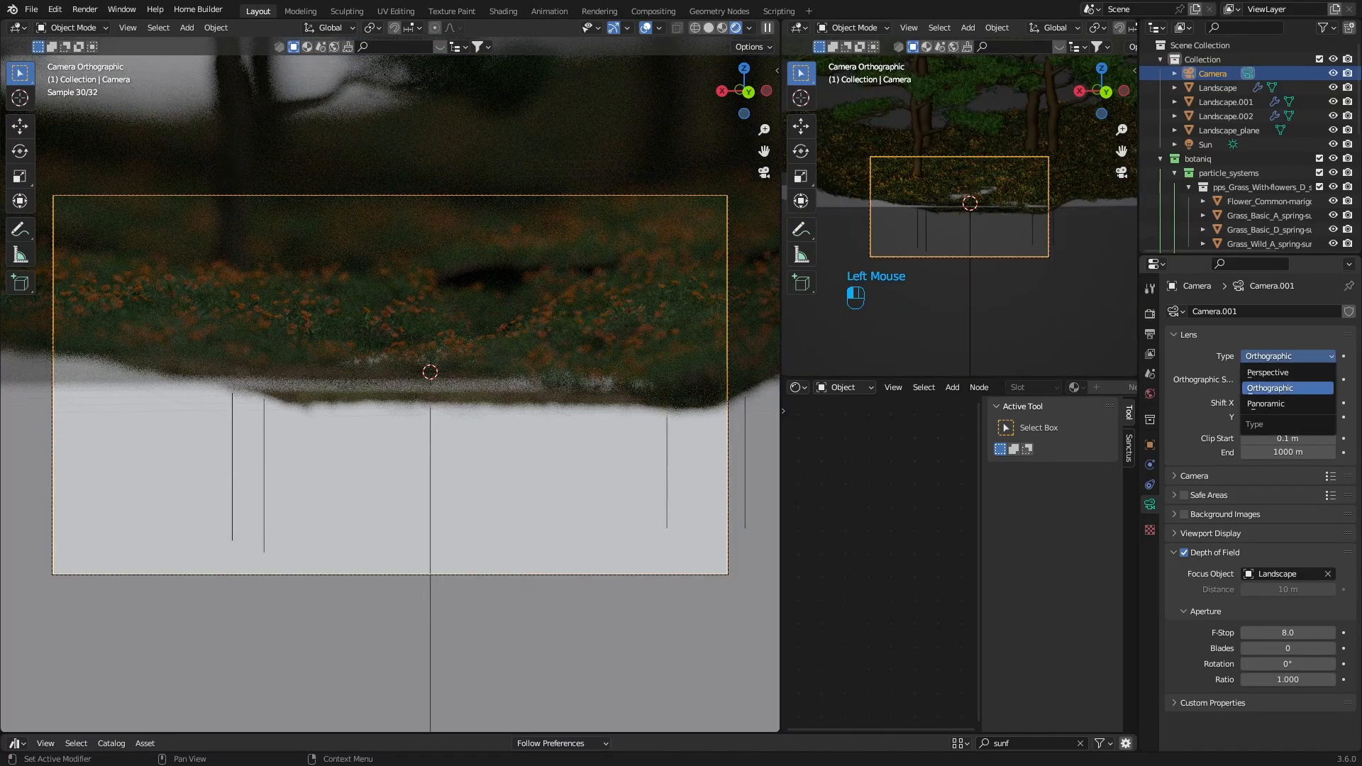
left_click(1288, 372)
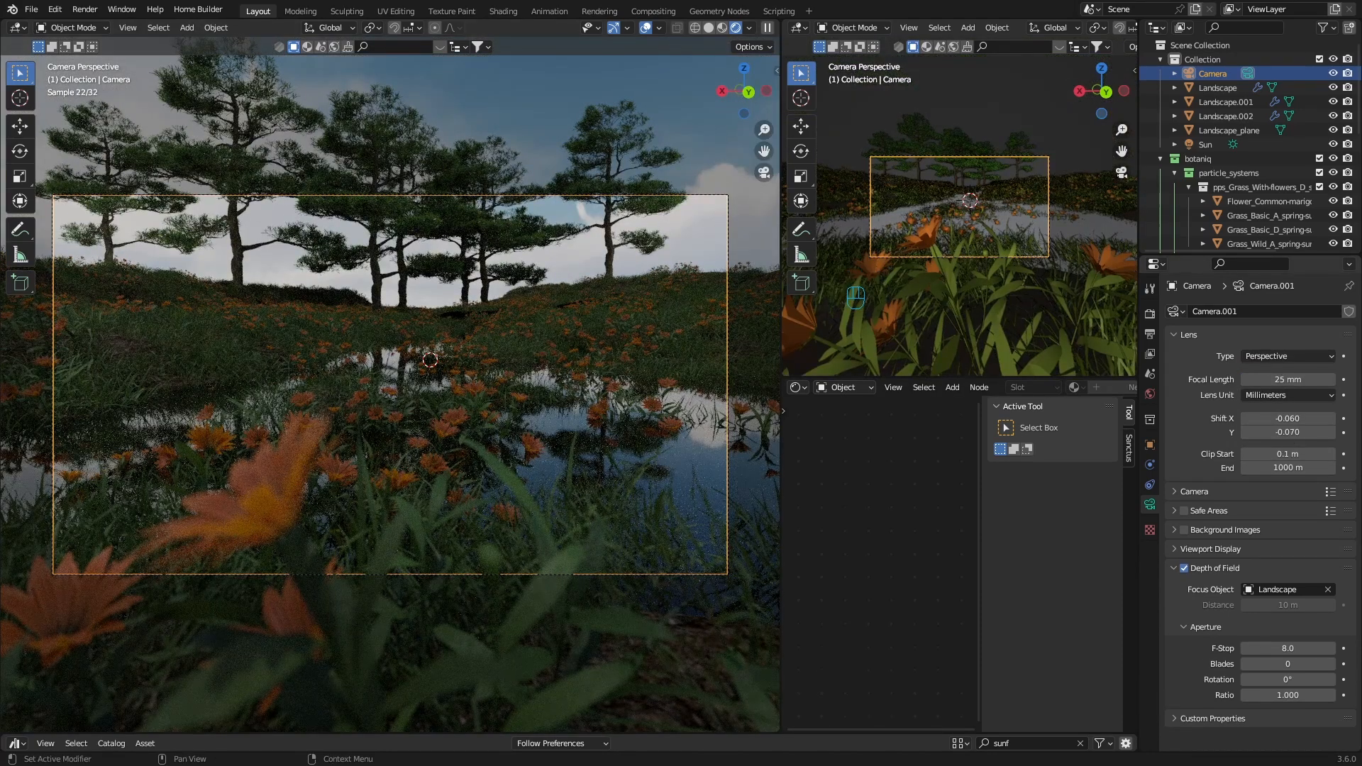
left_click(1184, 568)
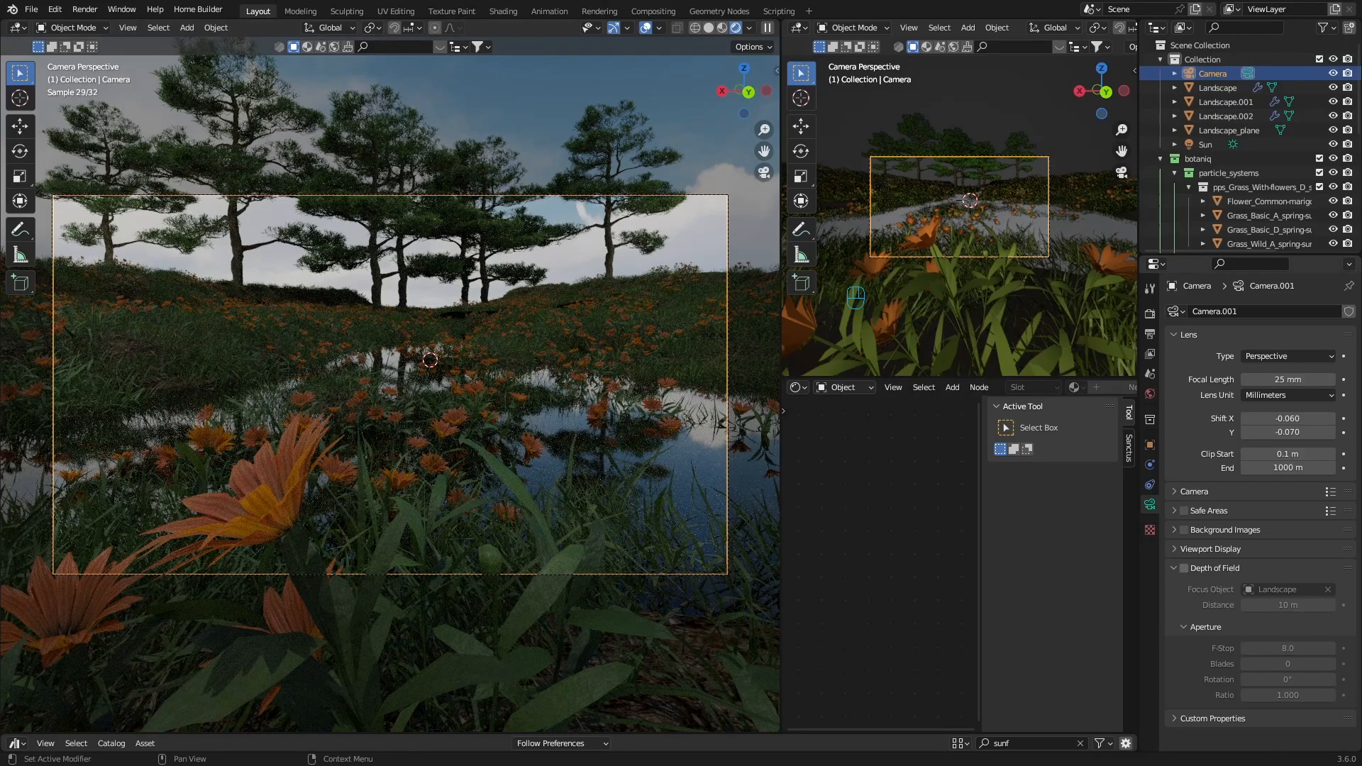
left_click(1184, 568)
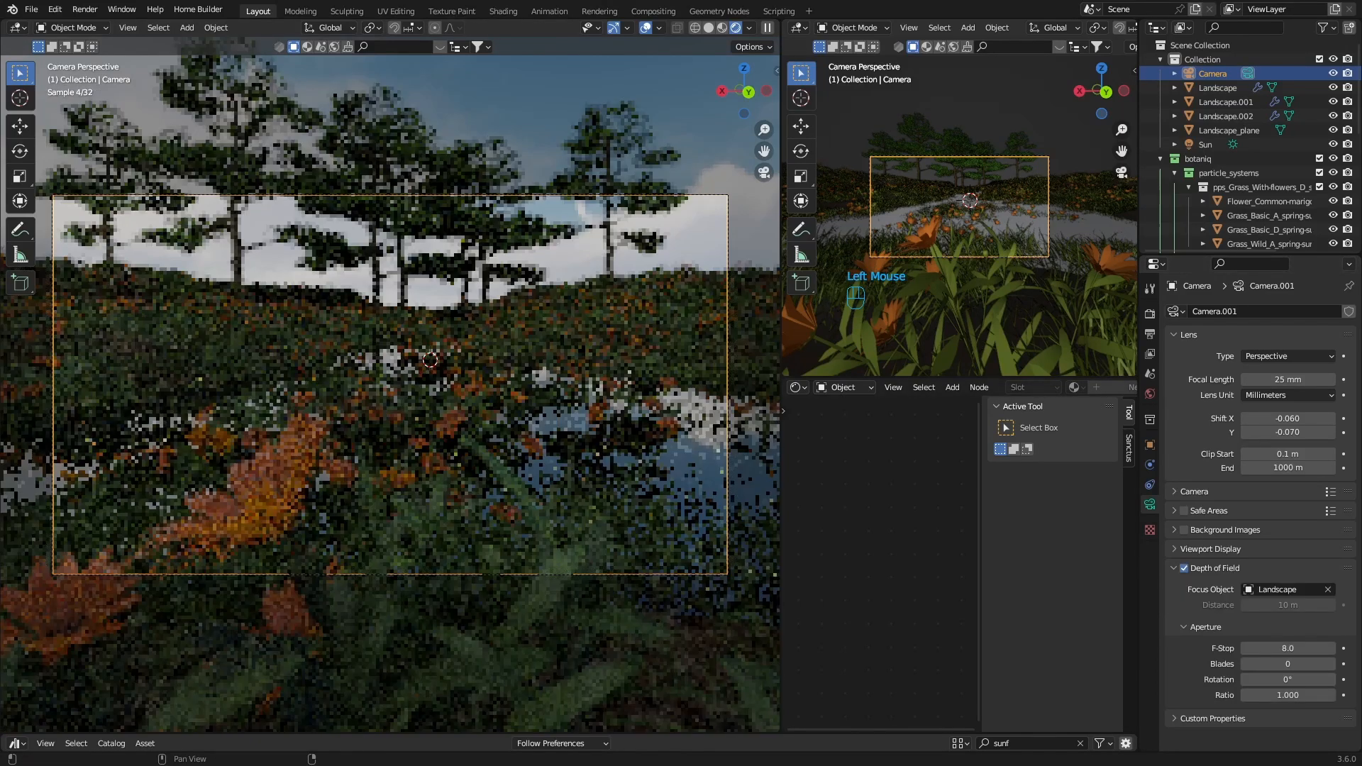